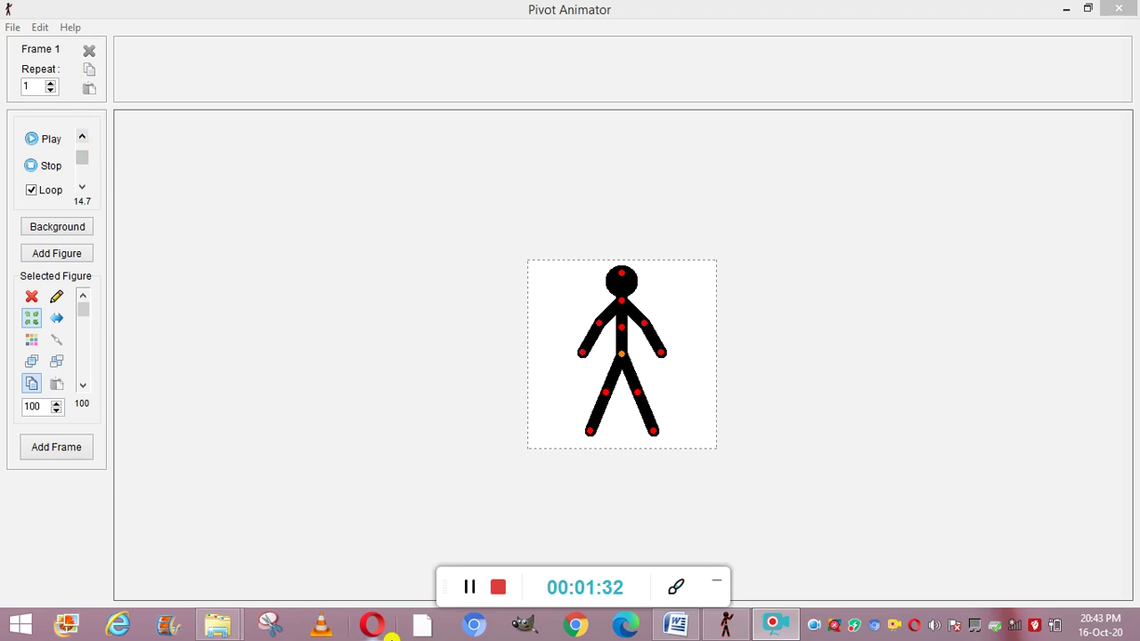
- Add two frames of the default standing stick figure to the animation
left_click(72, 456)
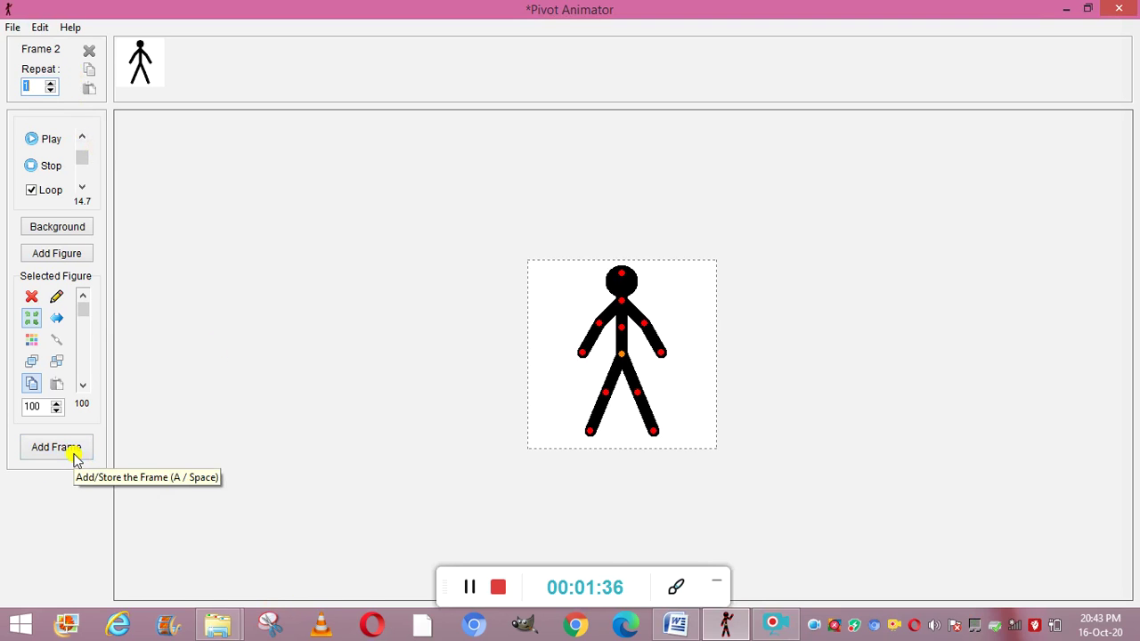
left_click(75, 458)
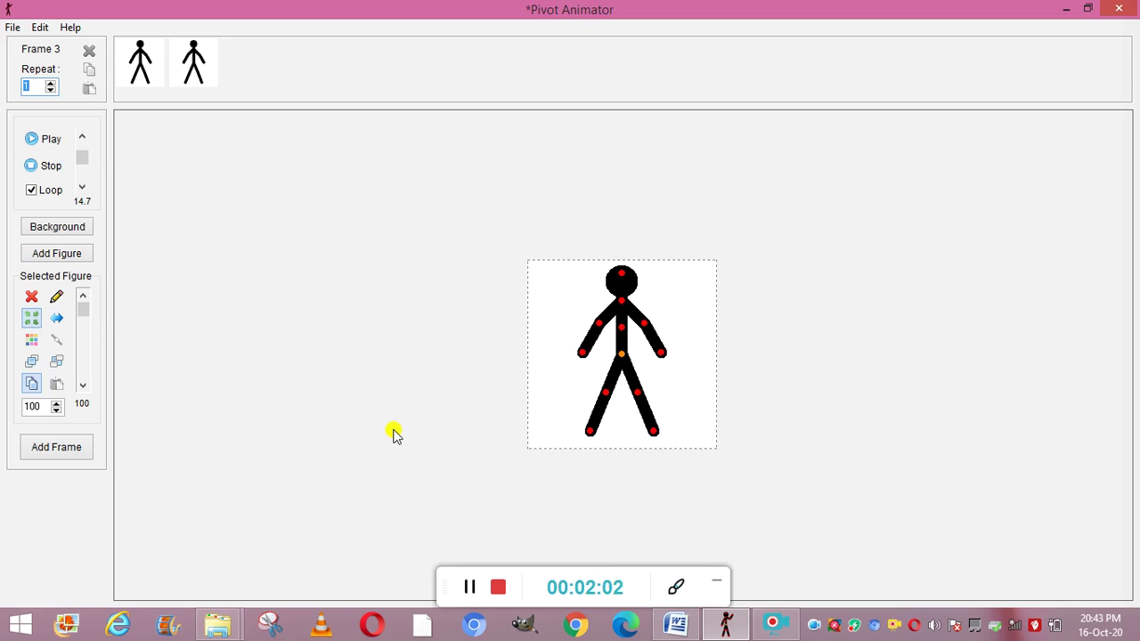
left_click(471, 588)
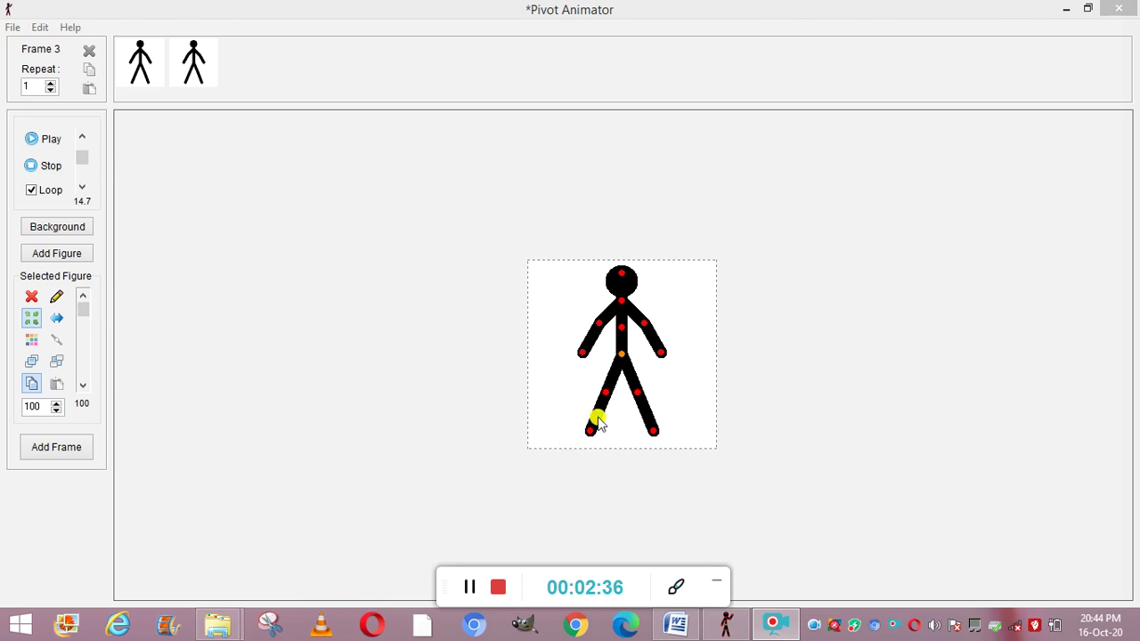
- Load the dominoes image from the IMAGES folder as the background for frame 3
left_click(14, 28)
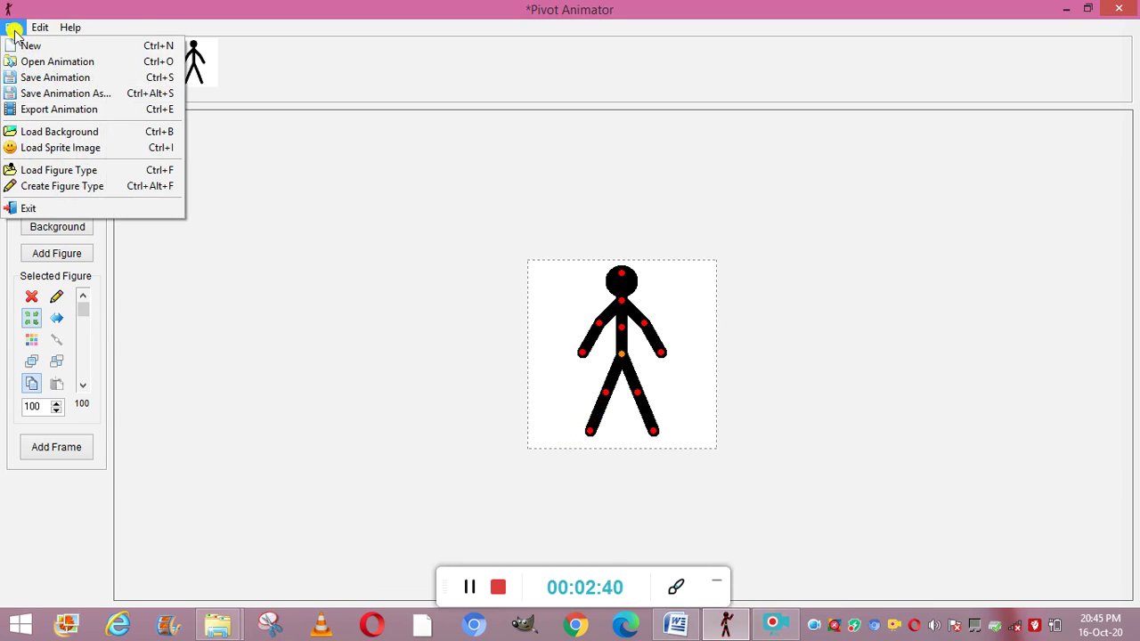
left_click(43, 132)
left_click(43, 131)
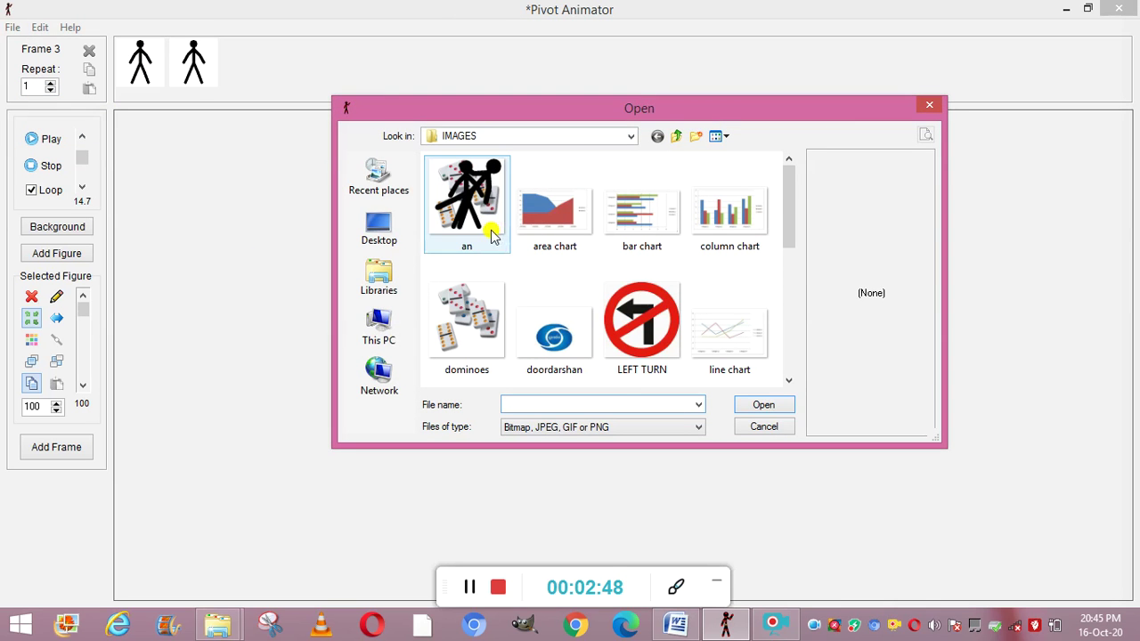
left_click(470, 346)
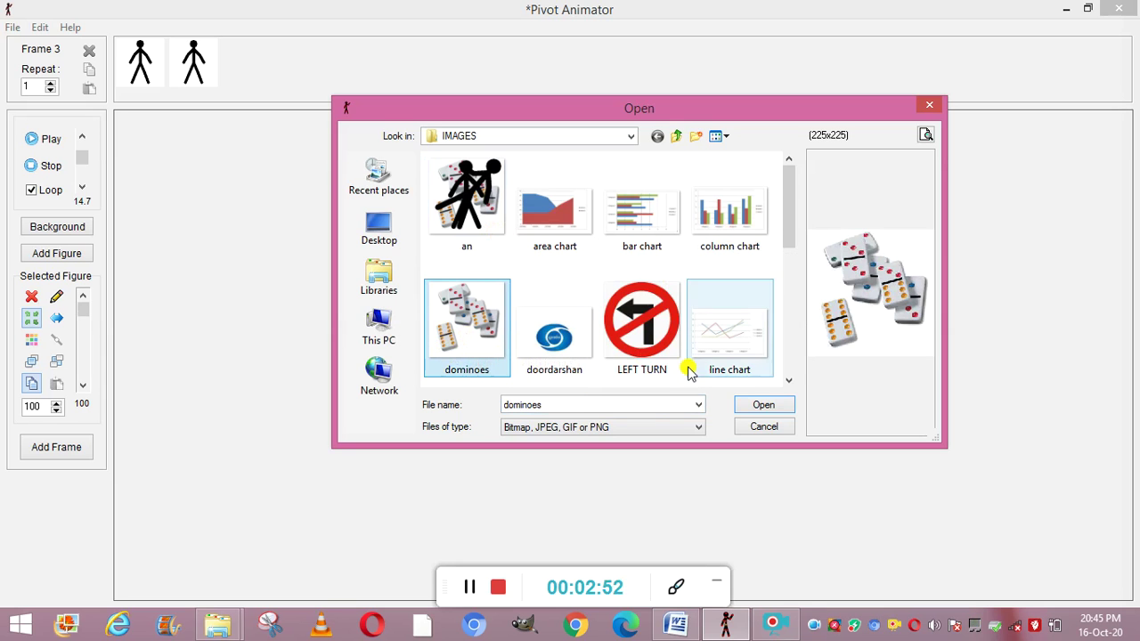
left_click(766, 407)
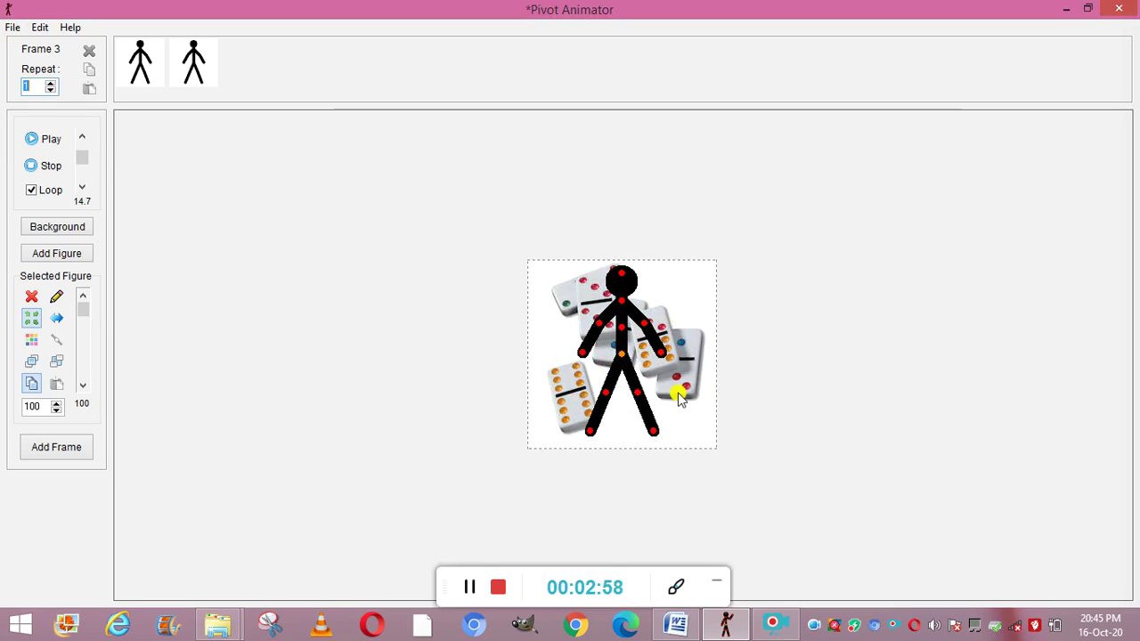
left_click(467, 592)
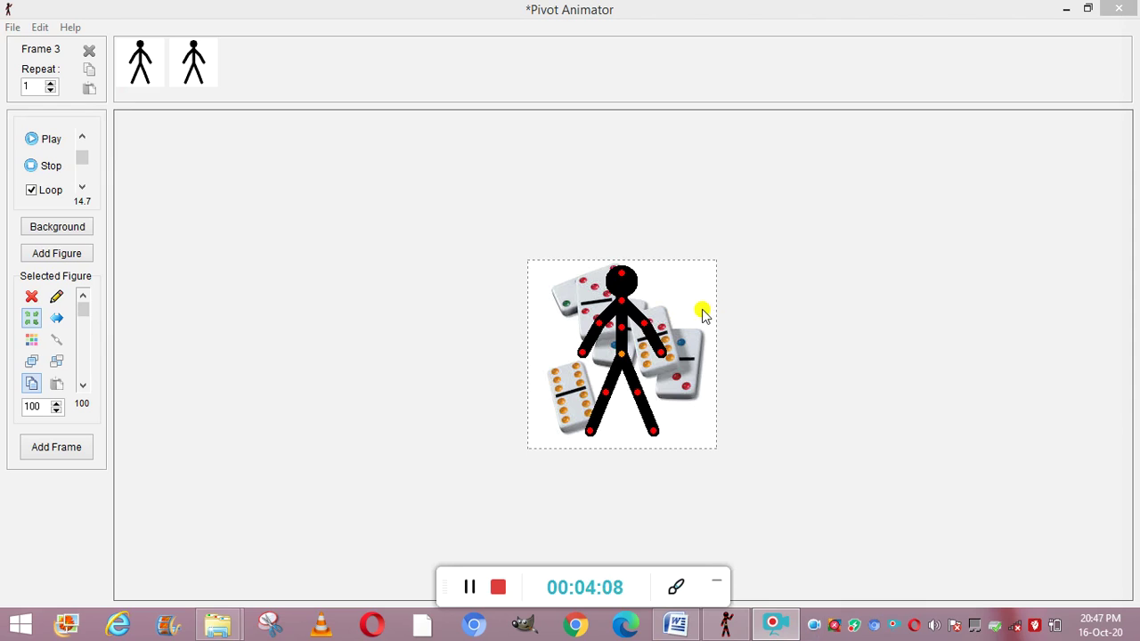
- Repose the stick figure over the dominoes background by bending its arms and legs and tilting its body to the left
left_click(661, 350)
left_click_drag(661, 350, 668, 300)
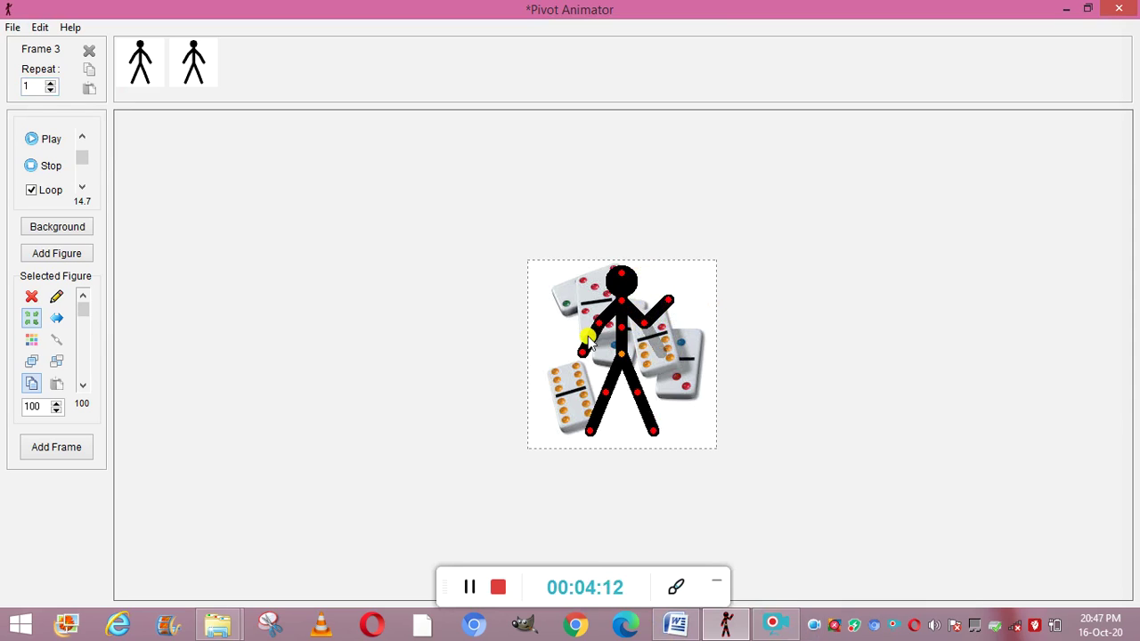
left_click_drag(584, 353, 577, 291)
left_click_drag(654, 433, 668, 397)
left_click_drag(591, 430, 620, 435)
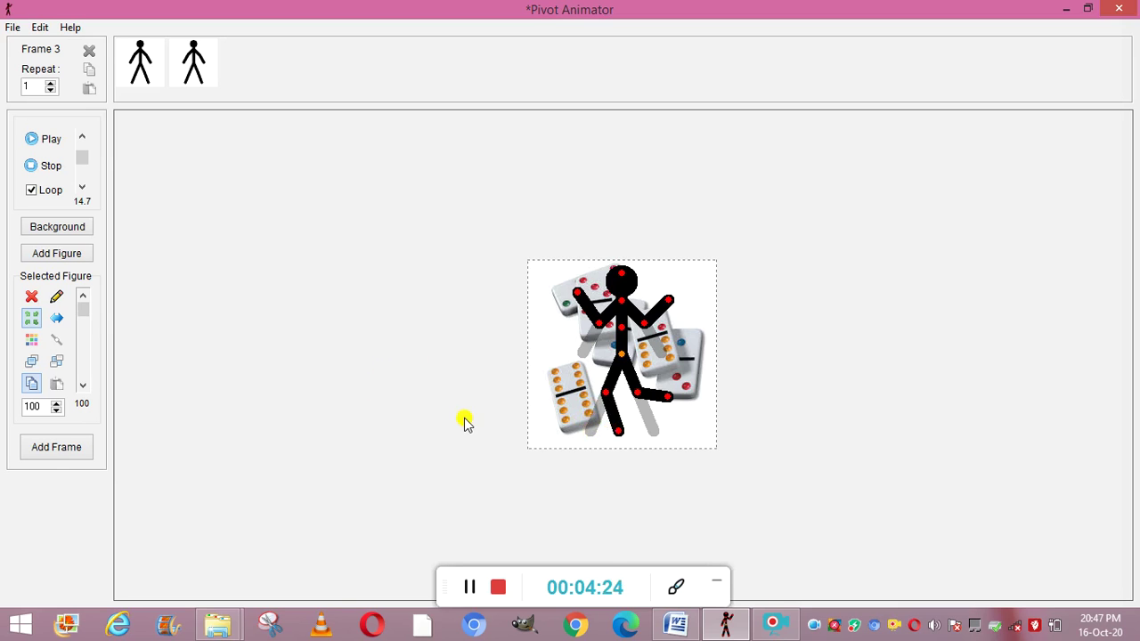
left_click_drag(617, 433, 676, 408)
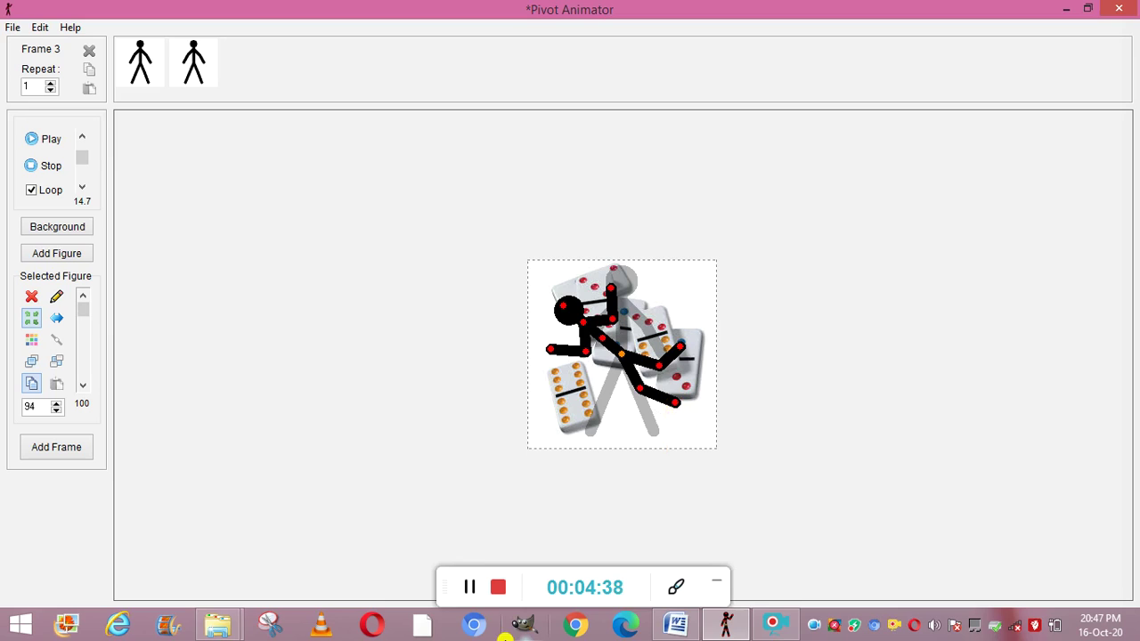
left_click(470, 587)
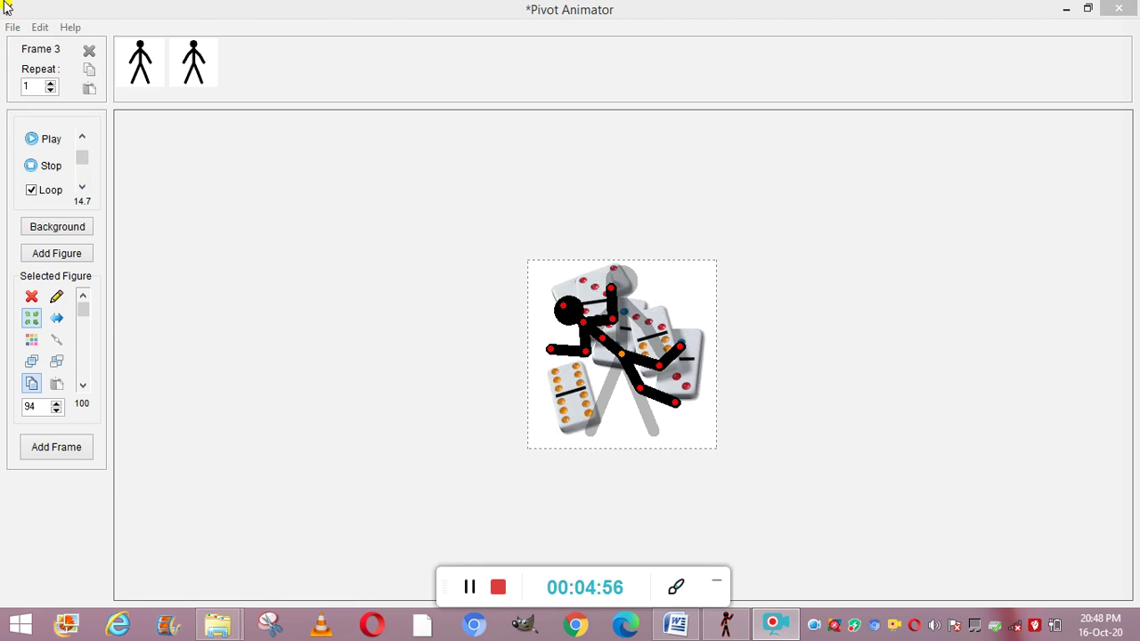
- Open the animation options to examine the dimensions, onion skin and figure handle settings
left_click(42, 28)
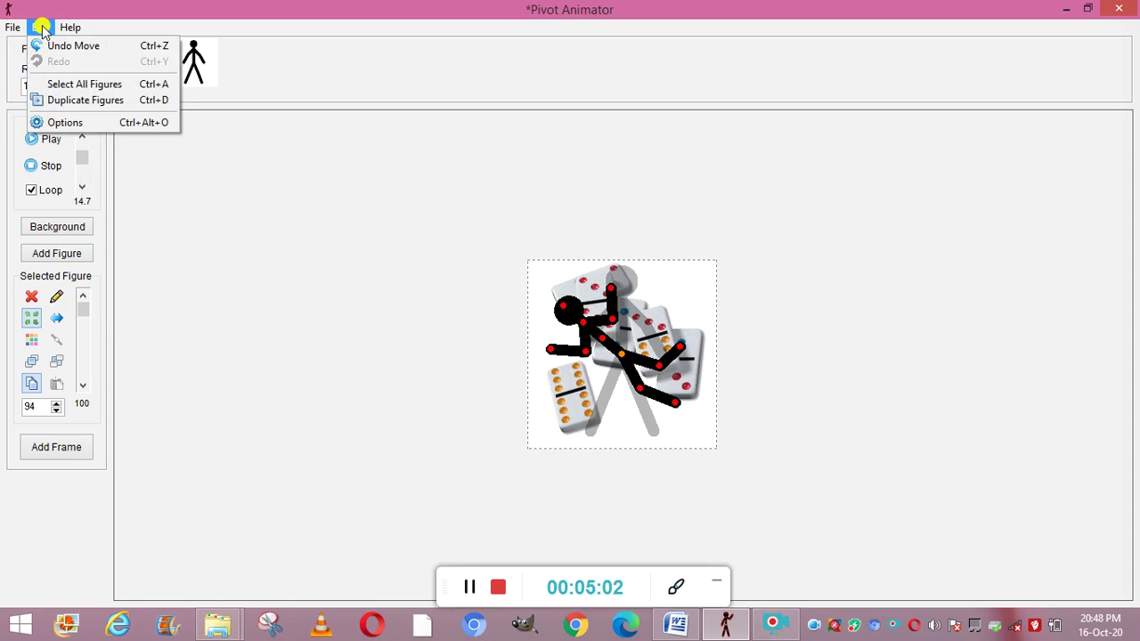
left_click(135, 123)
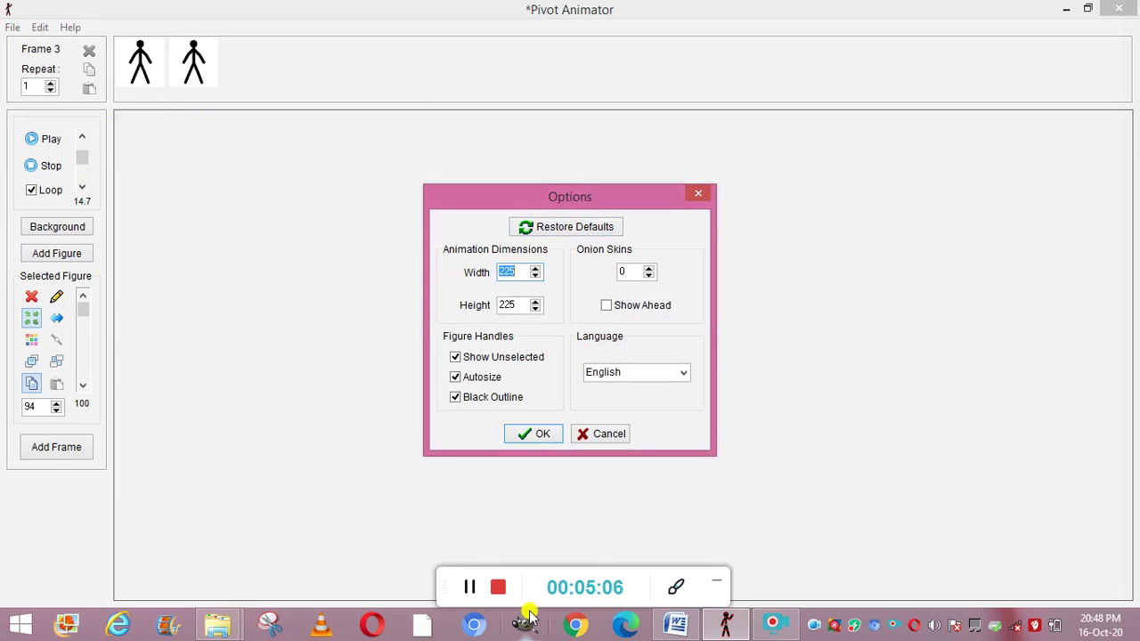
left_click(469, 586)
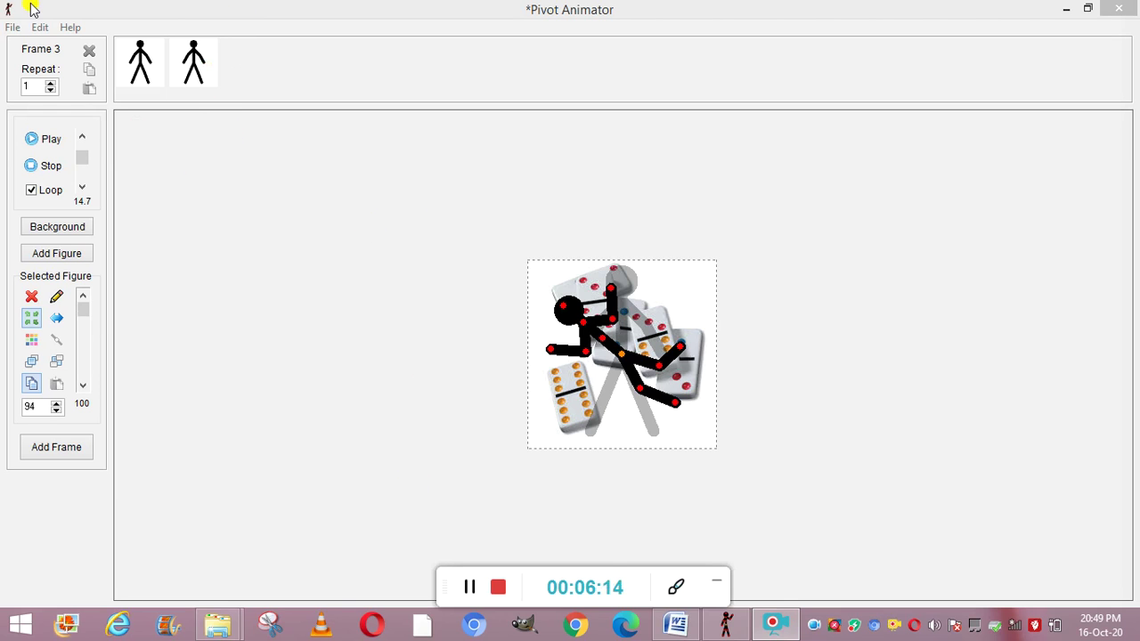
- Repose frame 2 with the left arm and leg reaching left and the right forearm and shin bent inward, and store it
left_click(192, 64)
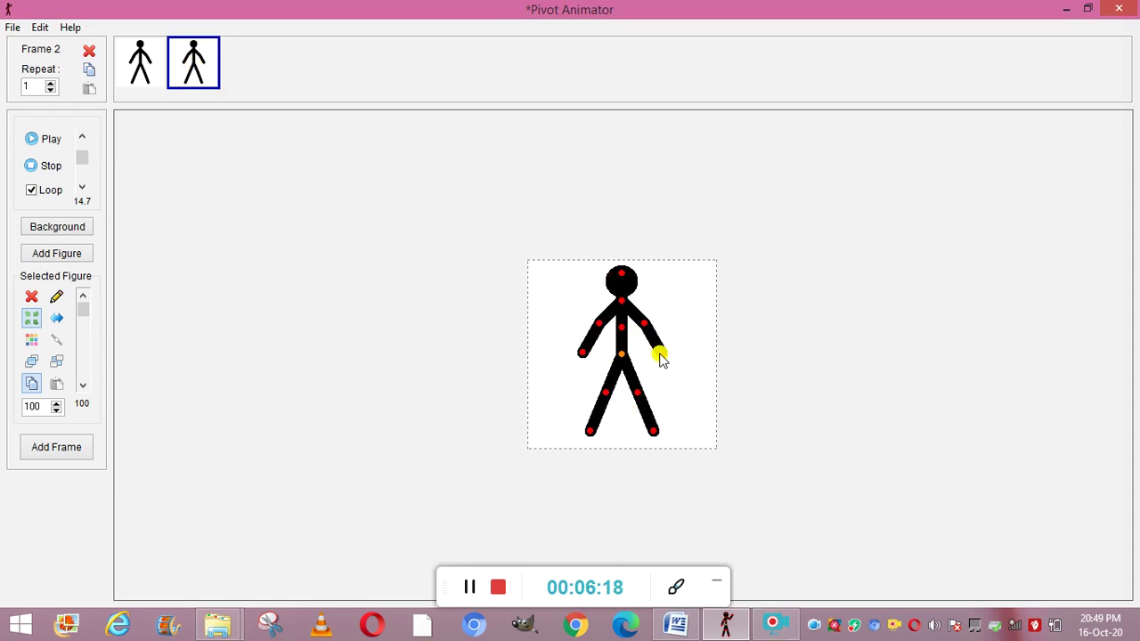
left_click_drag(659, 356, 565, 339)
left_click_drag(591, 429, 566, 426)
left_click_drag(653, 432, 632, 436)
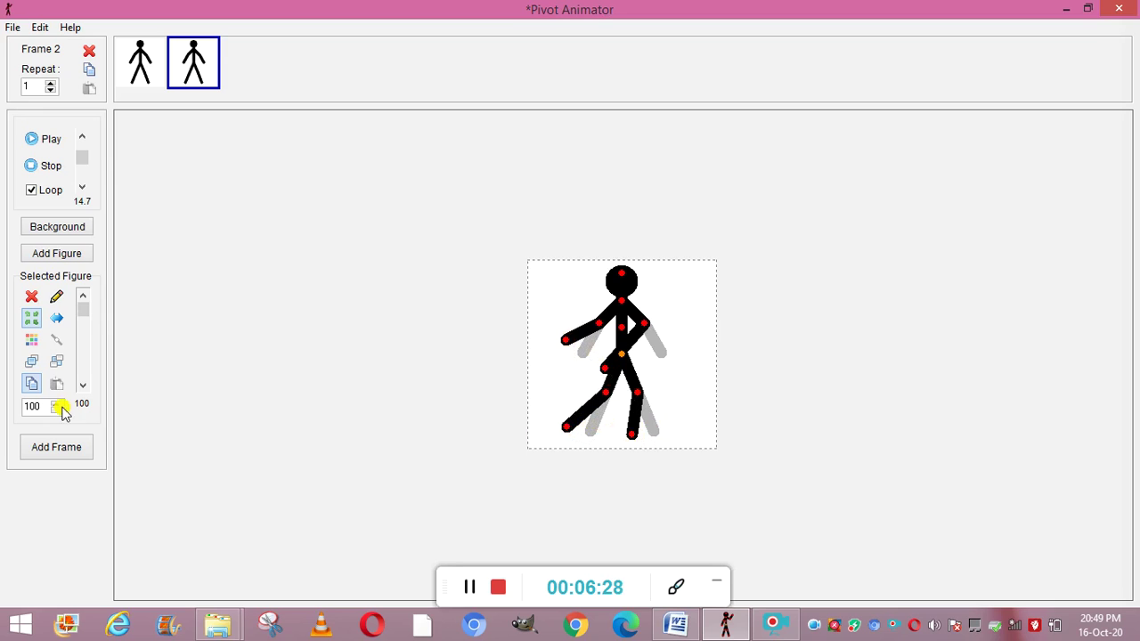
left_click(66, 448)
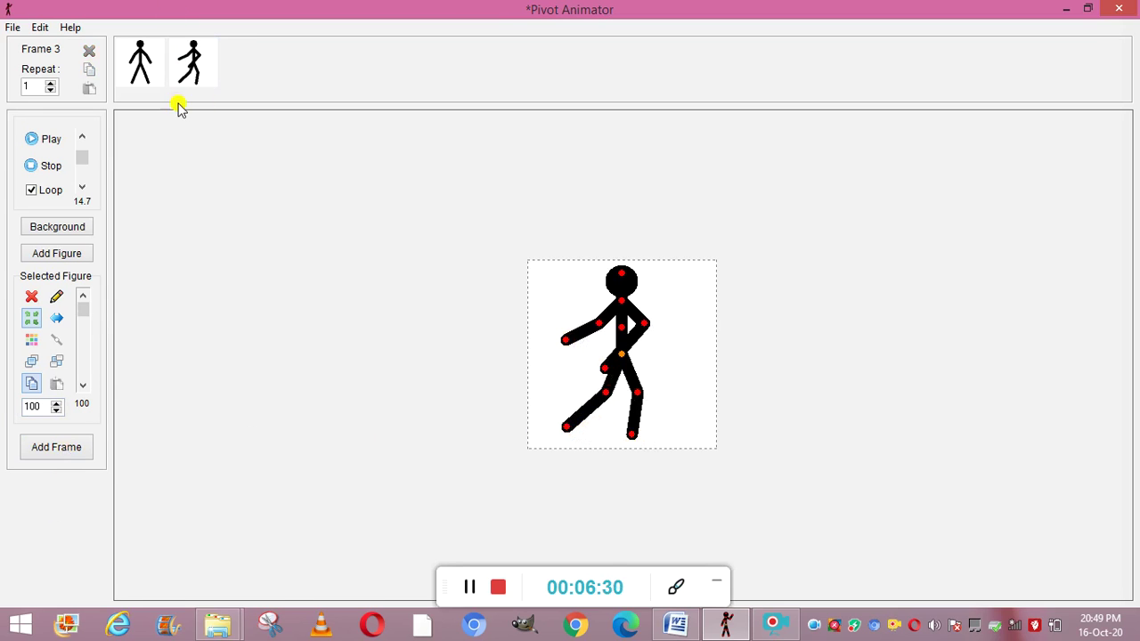
- Add a third frame, raise both of the figure's forearms, swing both lower legs up and outward, and store the pose
left_click(76, 449)
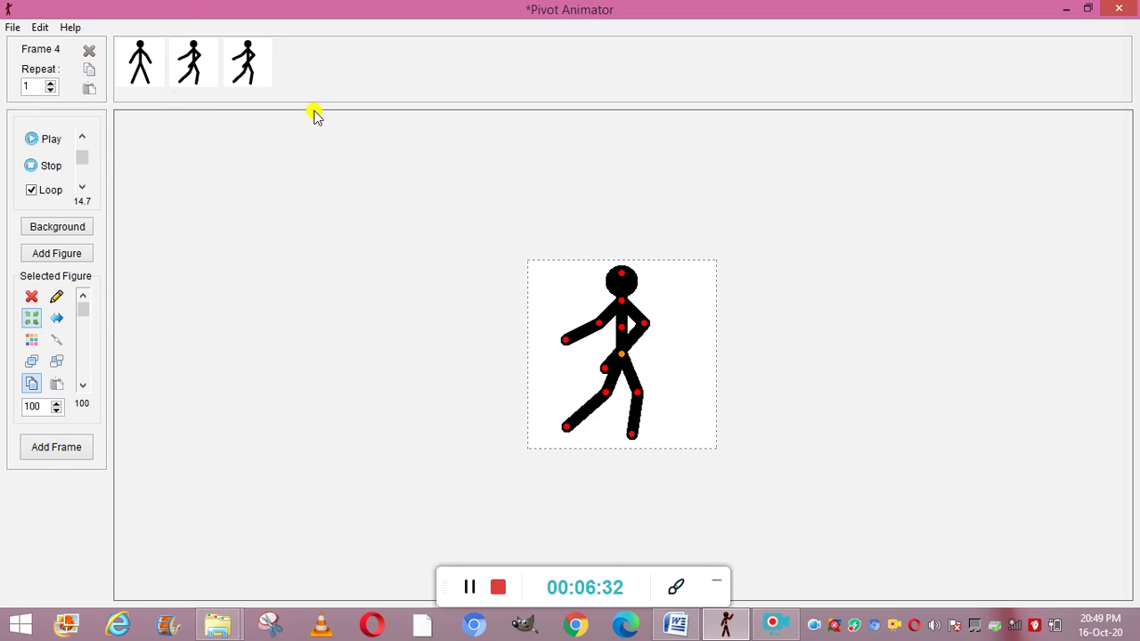
left_click(245, 64)
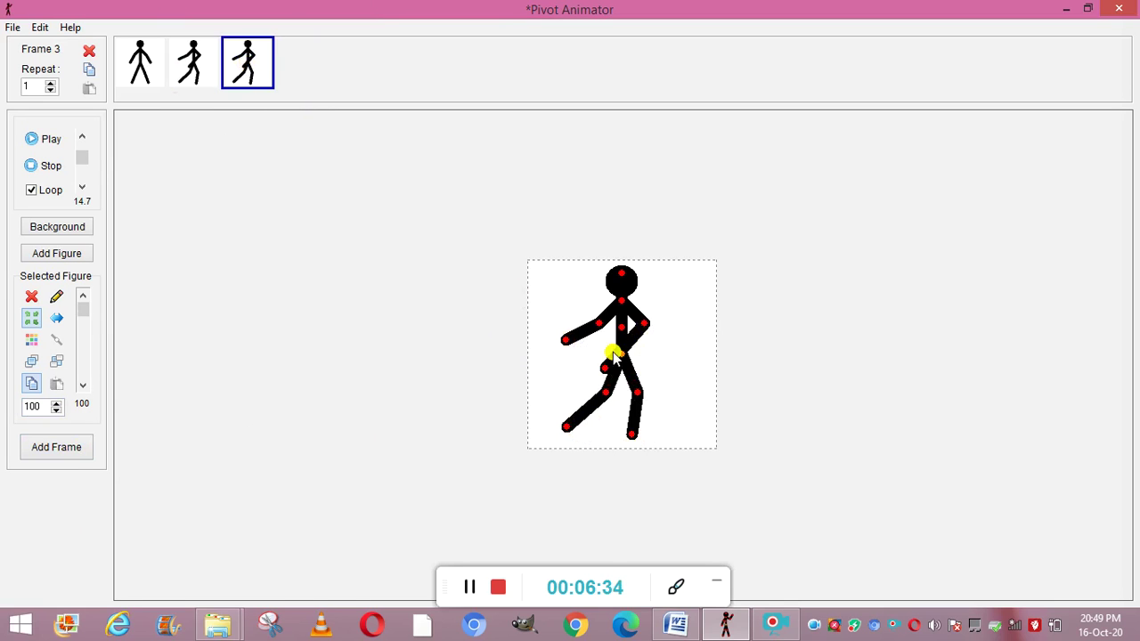
left_click_drag(603, 370, 654, 291)
left_click_drag(570, 335, 593, 303)
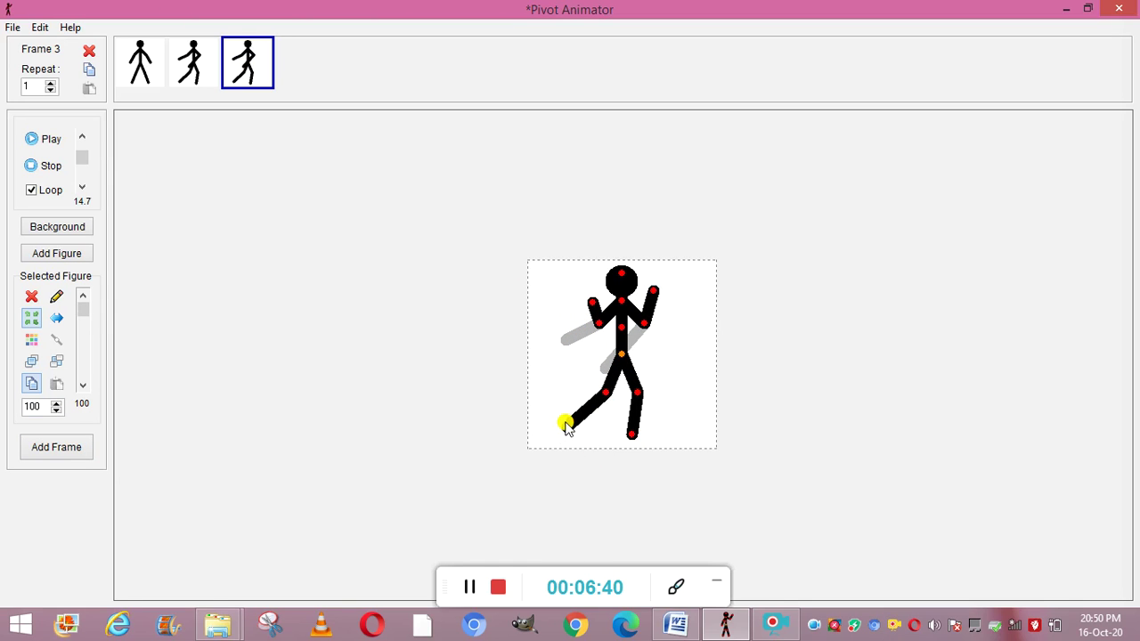
left_click_drag(567, 425, 564, 386)
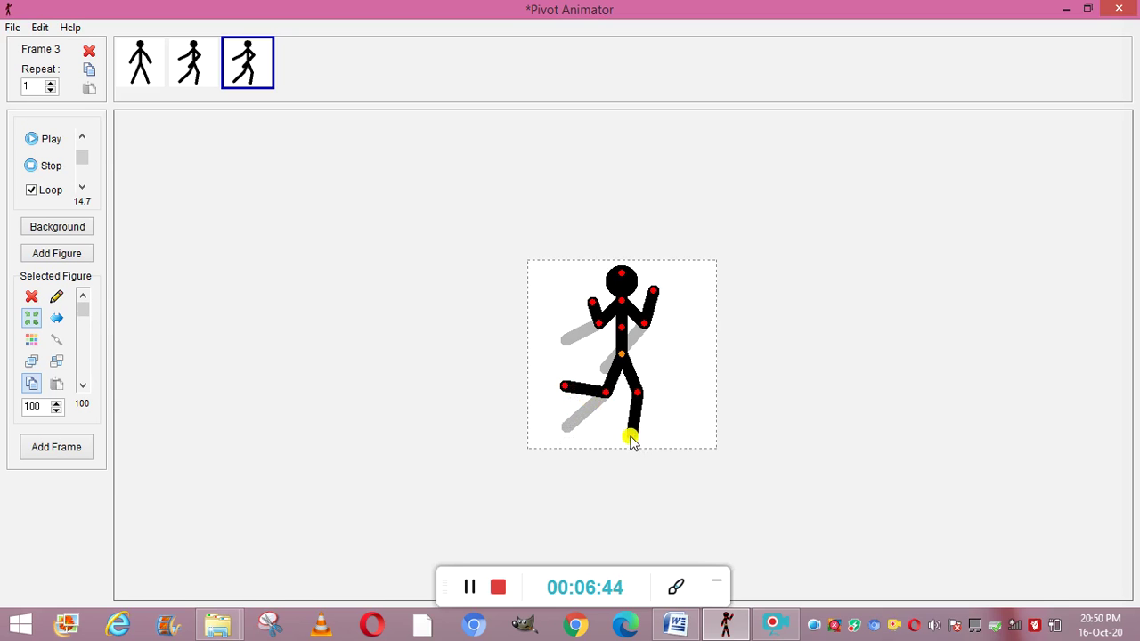
left_click_drag(633, 433, 668, 383)
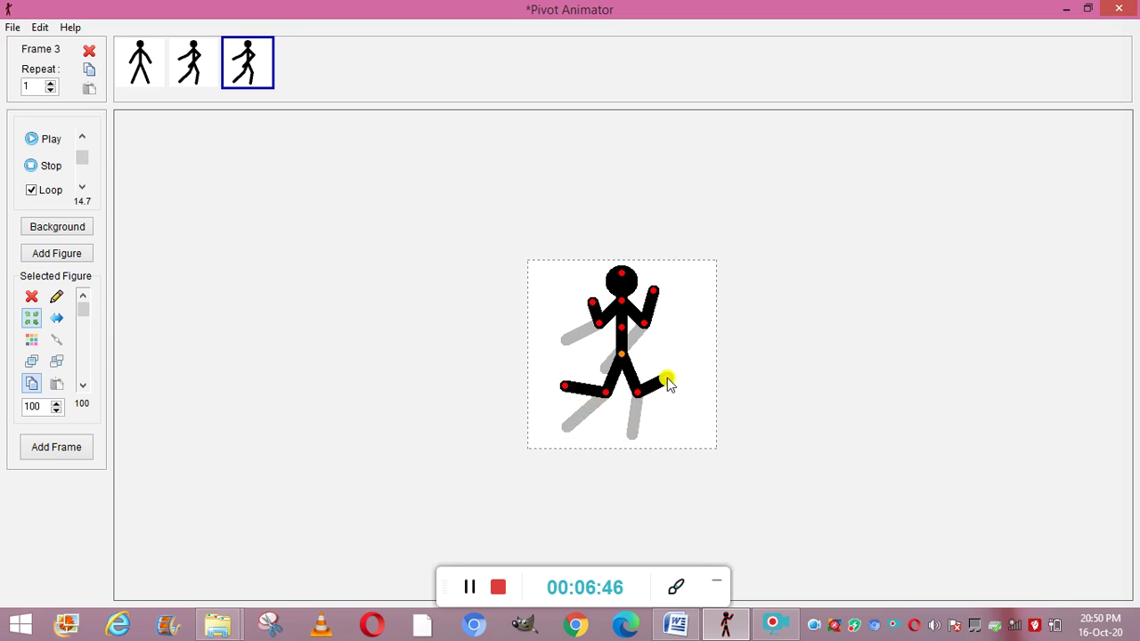
left_click(32, 447)
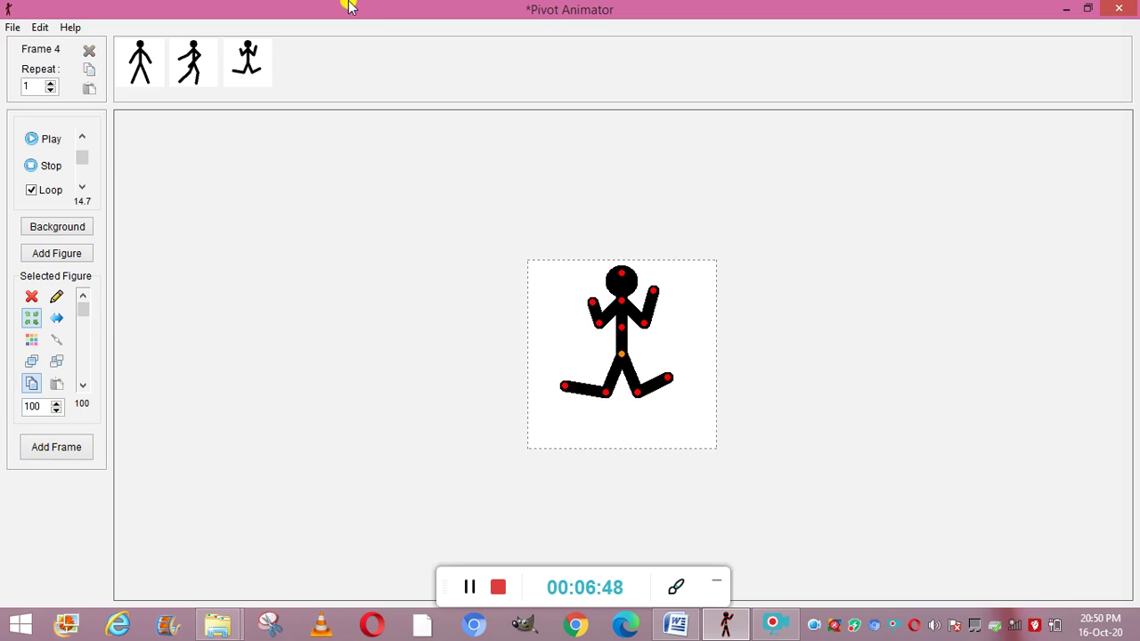
- Add a fourth frame and repose it with lowered arms, left shin down, right foot pulled inward and head tilted left
left_click(58, 449)
left_click(304, 62)
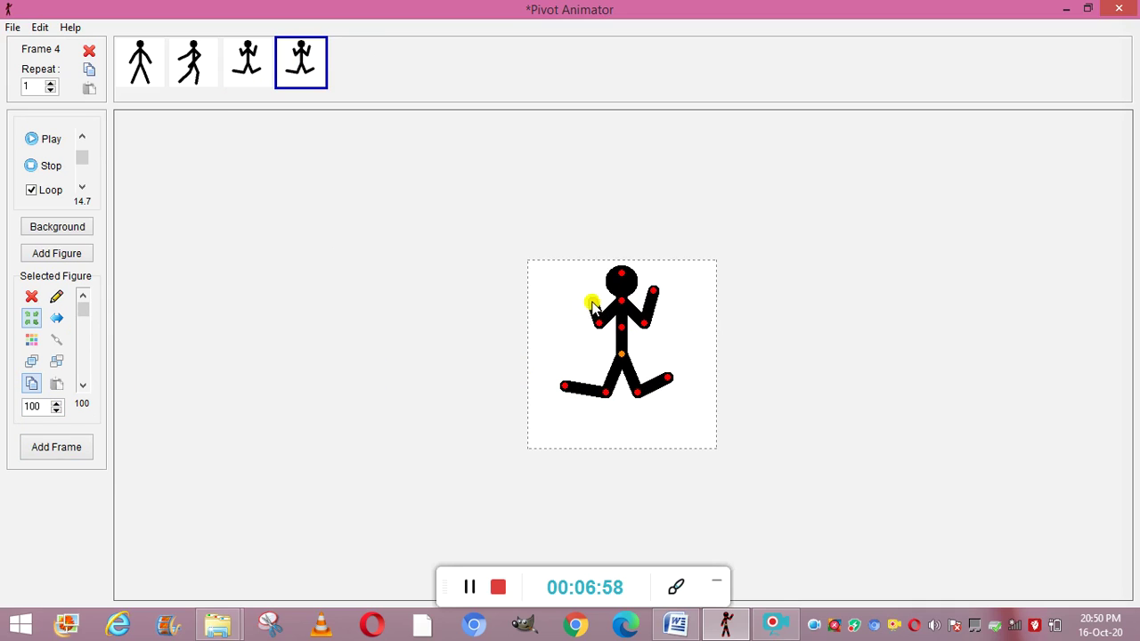
left_click_drag(592, 304, 597, 346)
left_click_drag(652, 287, 653, 363)
left_click_drag(564, 388, 579, 425)
left_click_drag(623, 275, 610, 278)
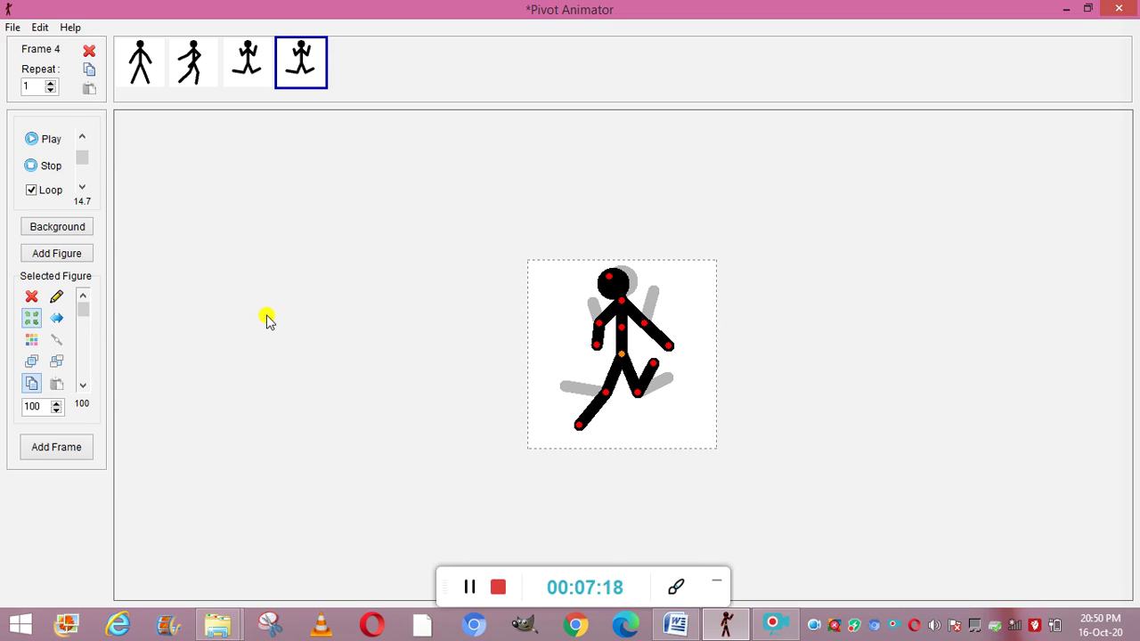
- Export the animation to the Desktop as a GIF named class5animation
left_click(10, 30)
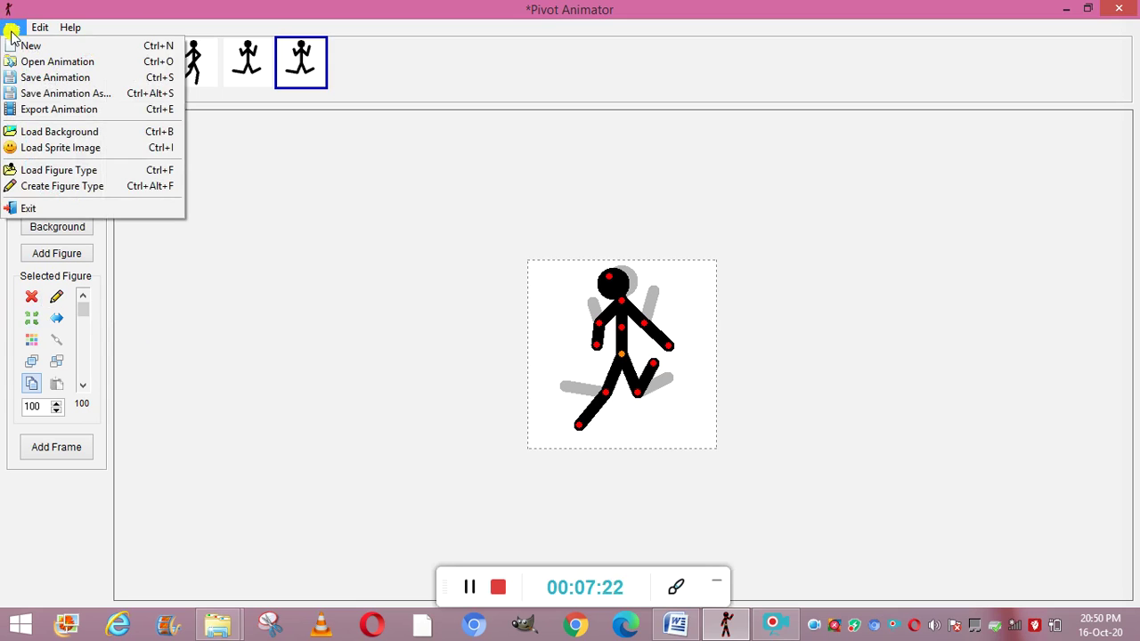
left_click(41, 110)
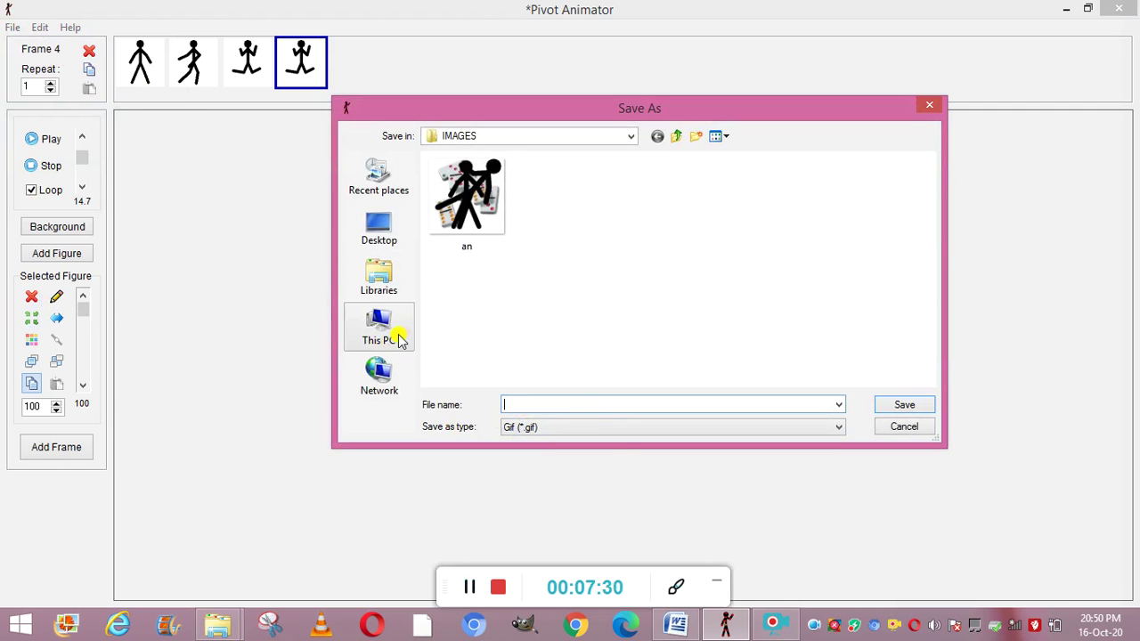
left_click(392, 233)
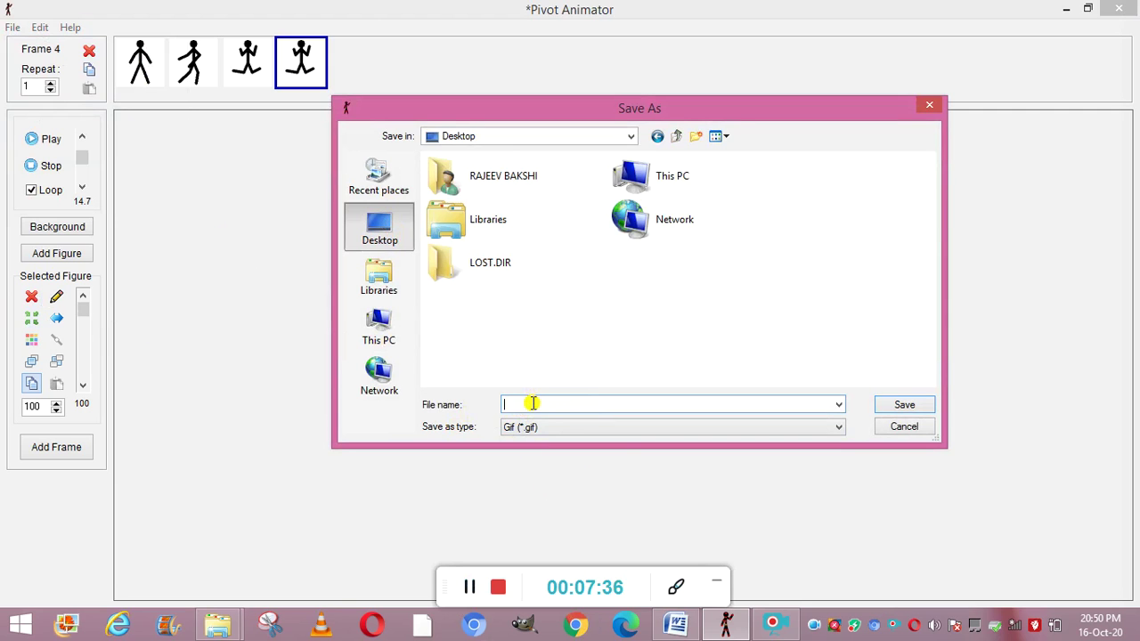
type("class5animation")
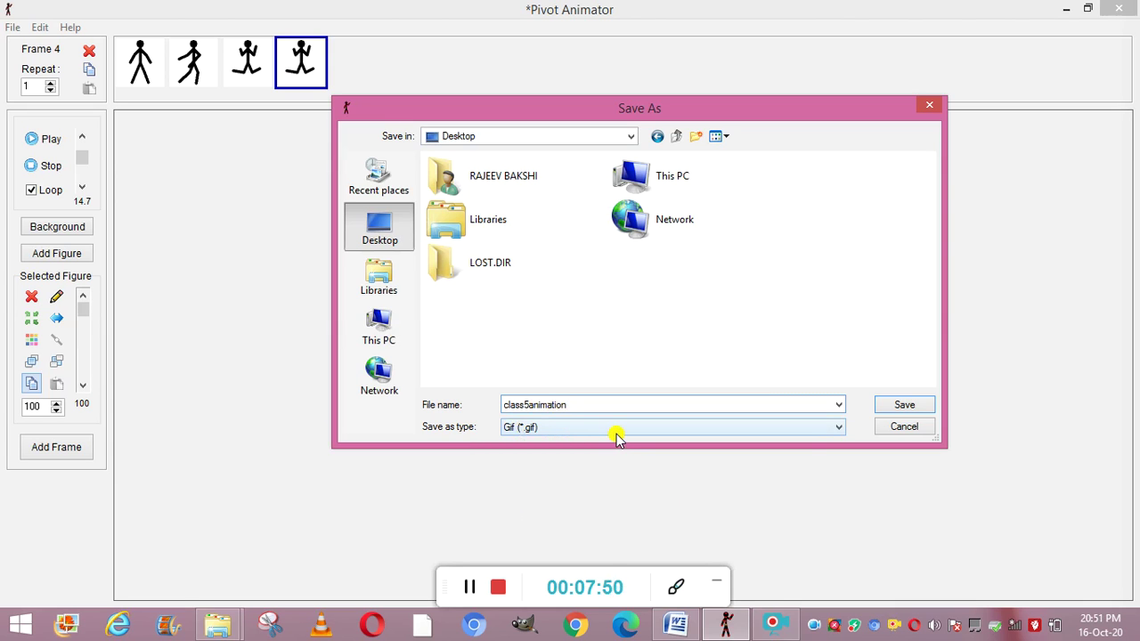
left_click(835, 427)
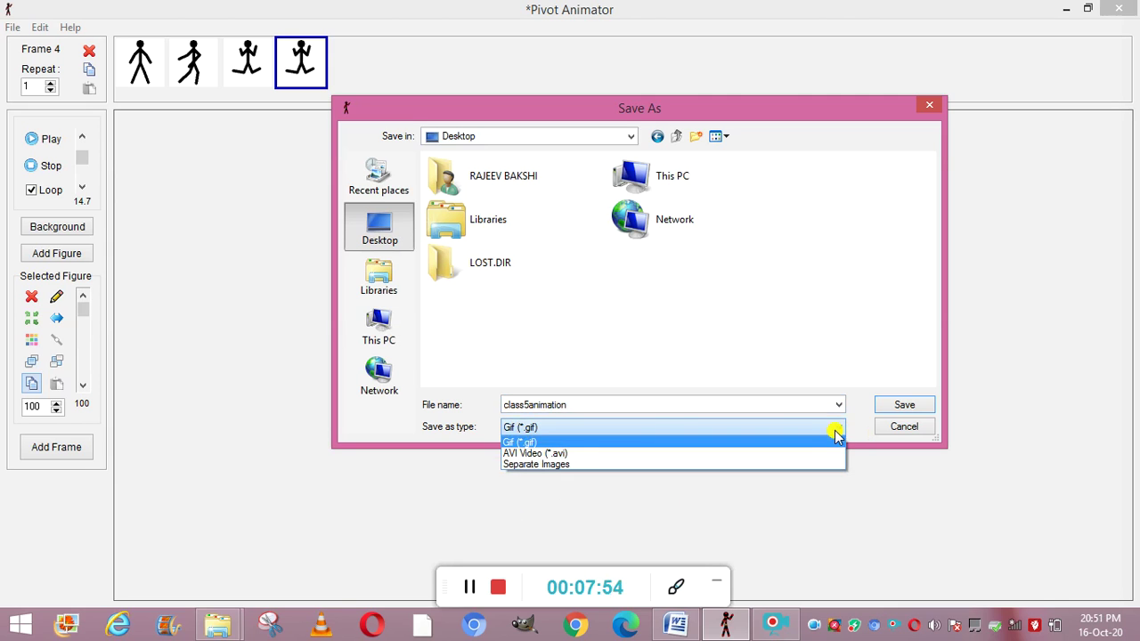
left_click(835, 434)
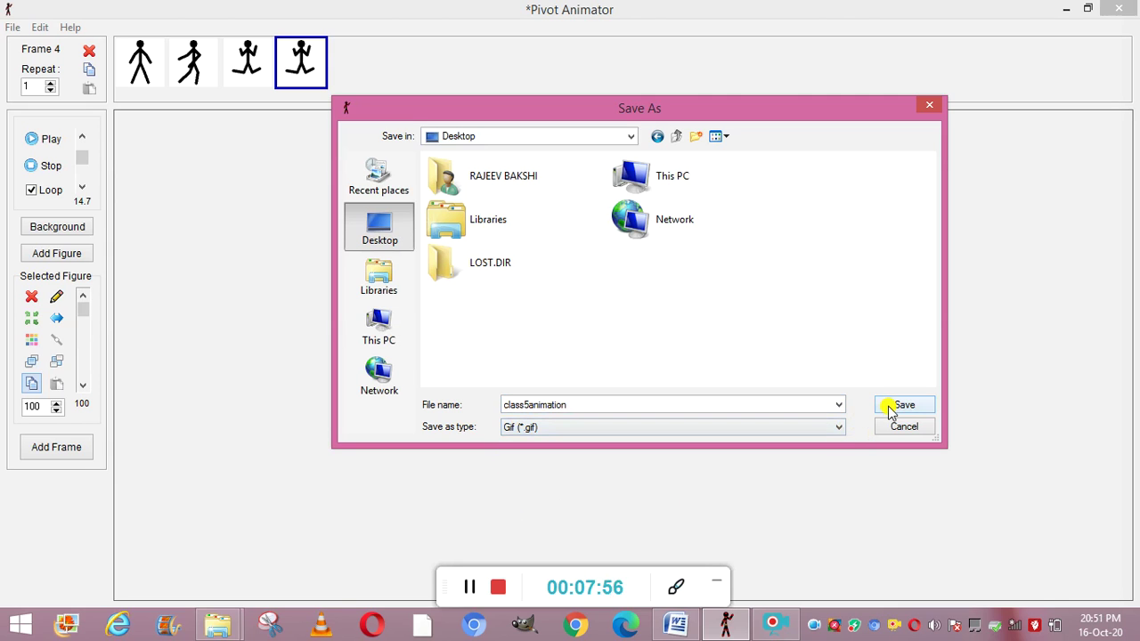
left_click(891, 409)
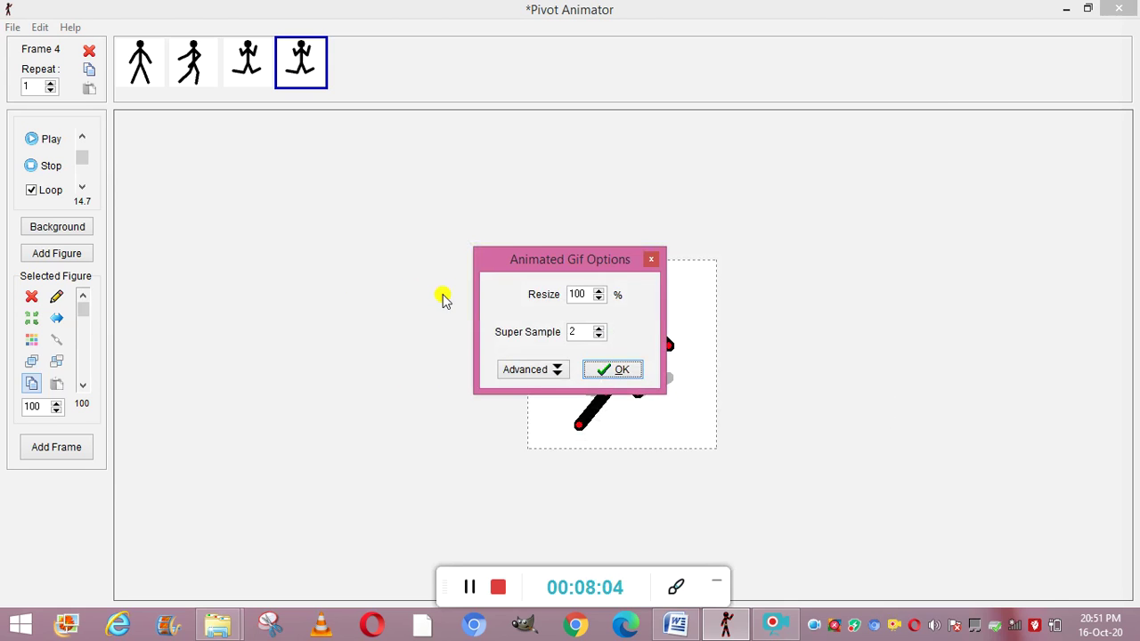
- Show the advanced options for the animated GIF export
left_click(559, 373)
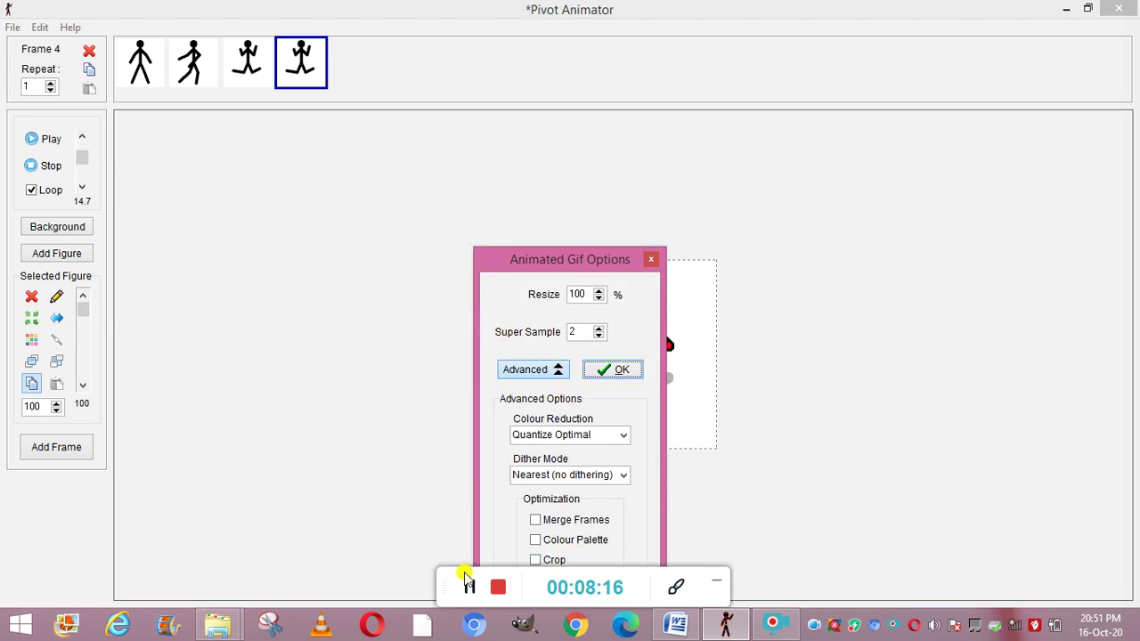
left_click_drag(448, 574, 161, 568)
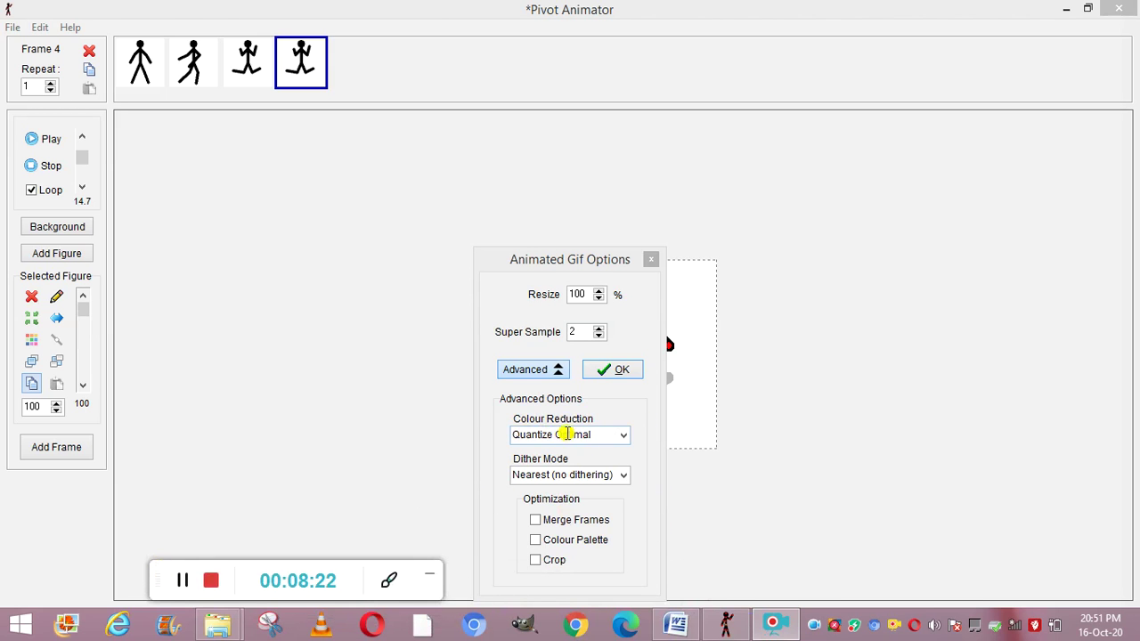
- Try Gray-scale (256 color) as the GIF's colour reduction and switch it back to Quantize Optimal
left_click(622, 440)
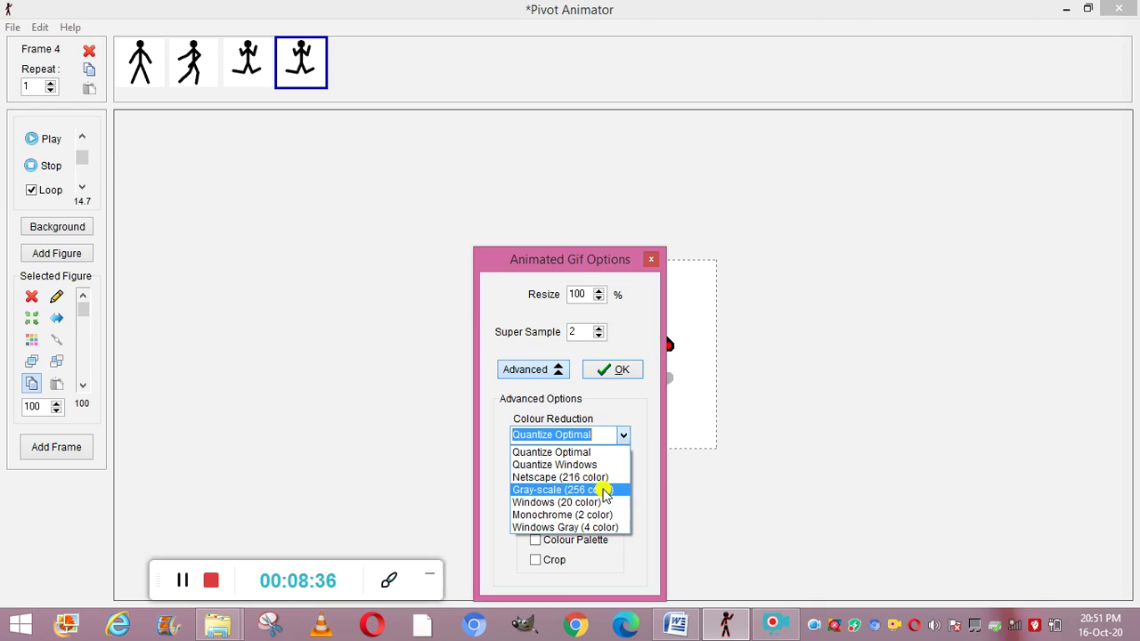
left_click(604, 491)
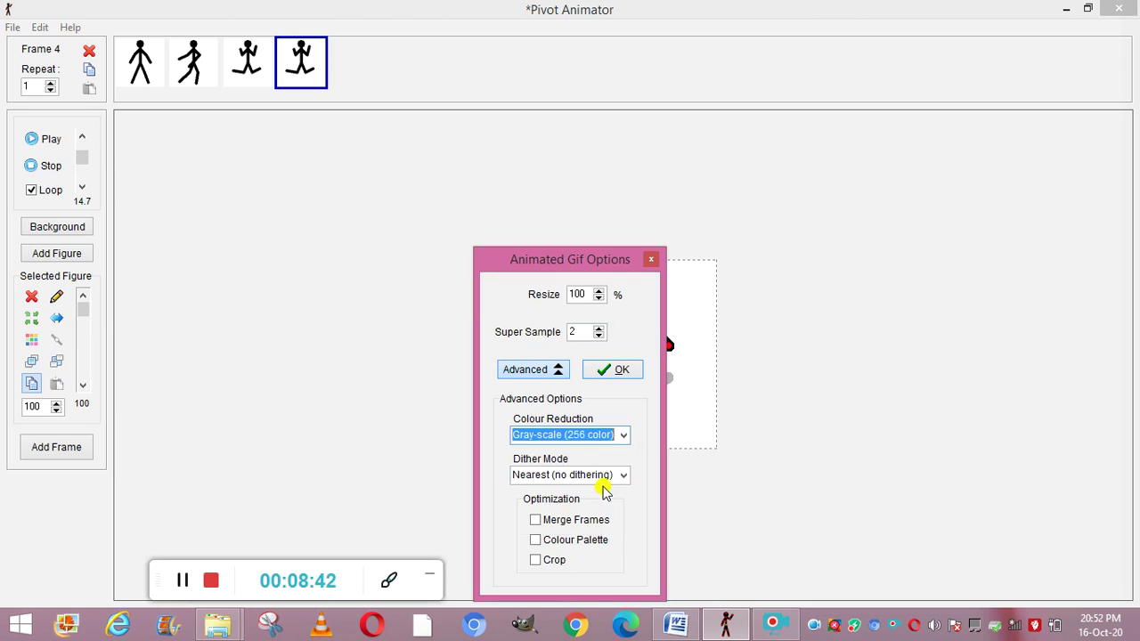
left_click(181, 579)
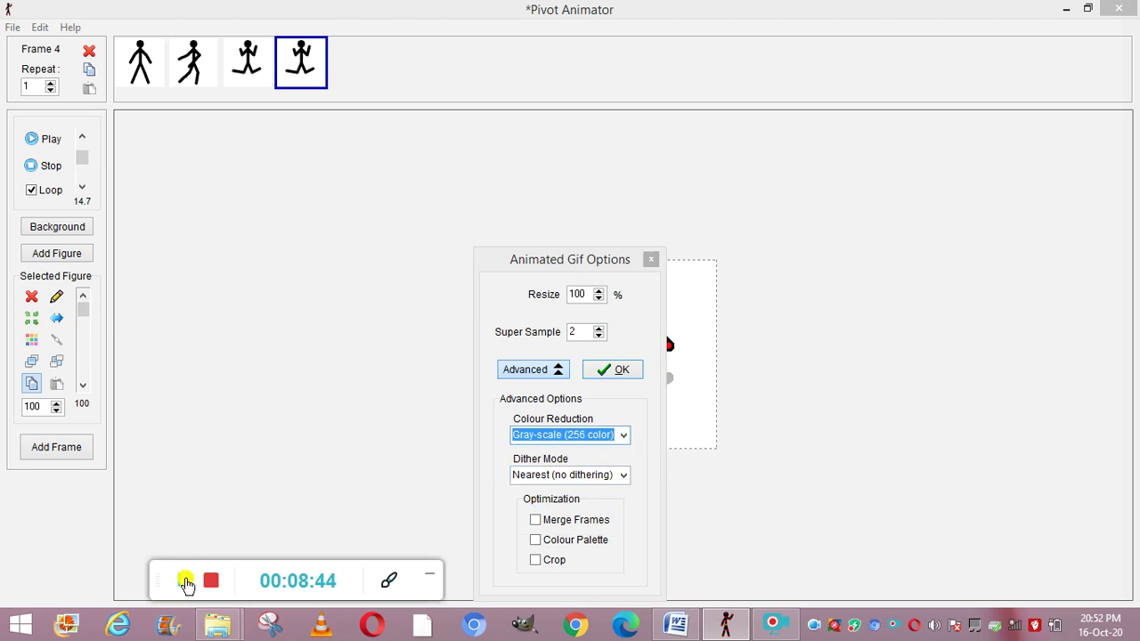
left_click(621, 436)
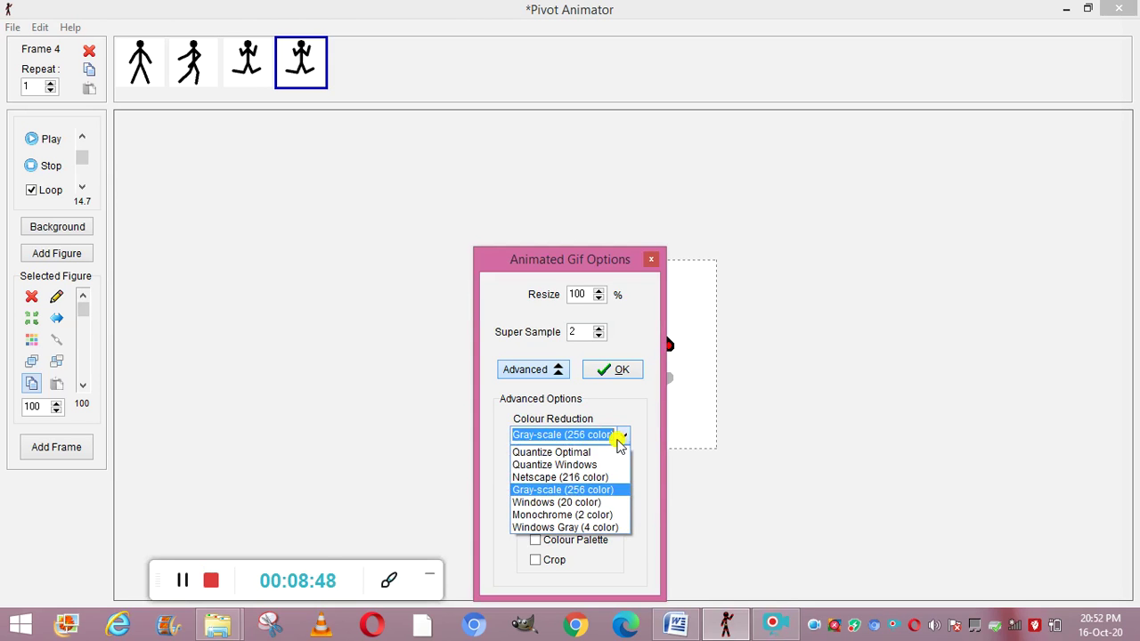
left_click(589, 453)
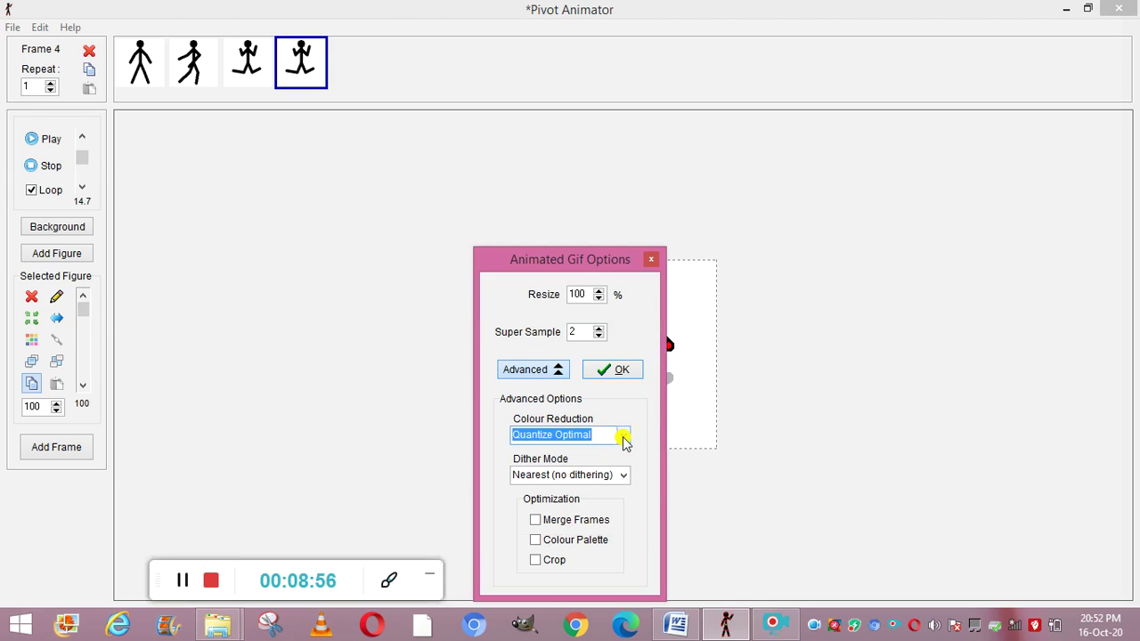
- Set the GIF's colour reduction to Monochrome (2 color)
left_click(624, 439)
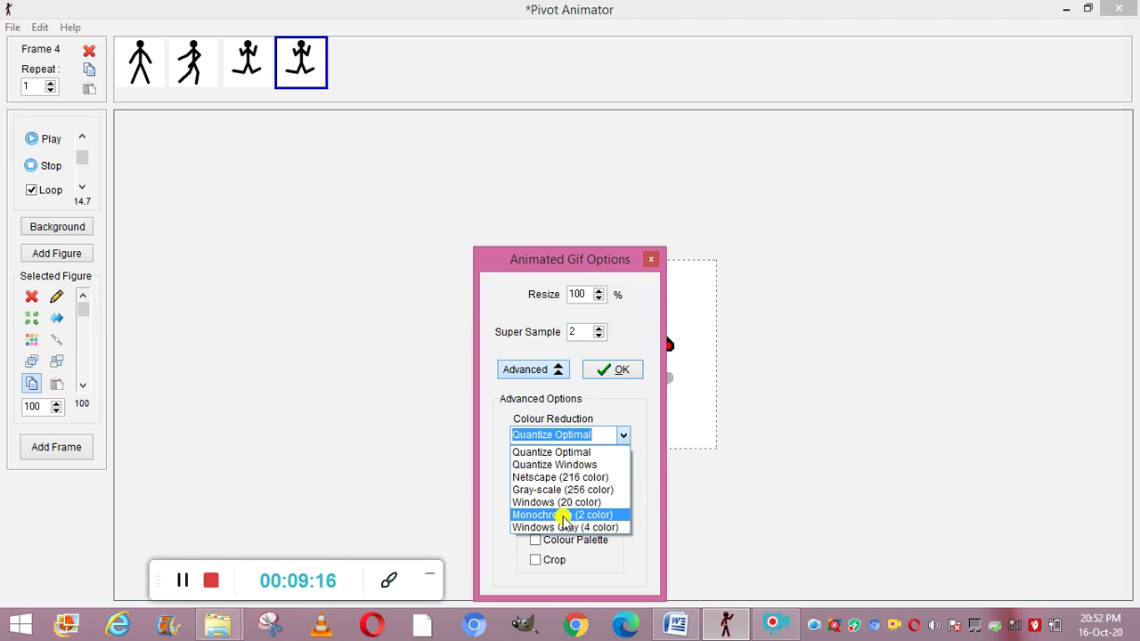
left_click(567, 515)
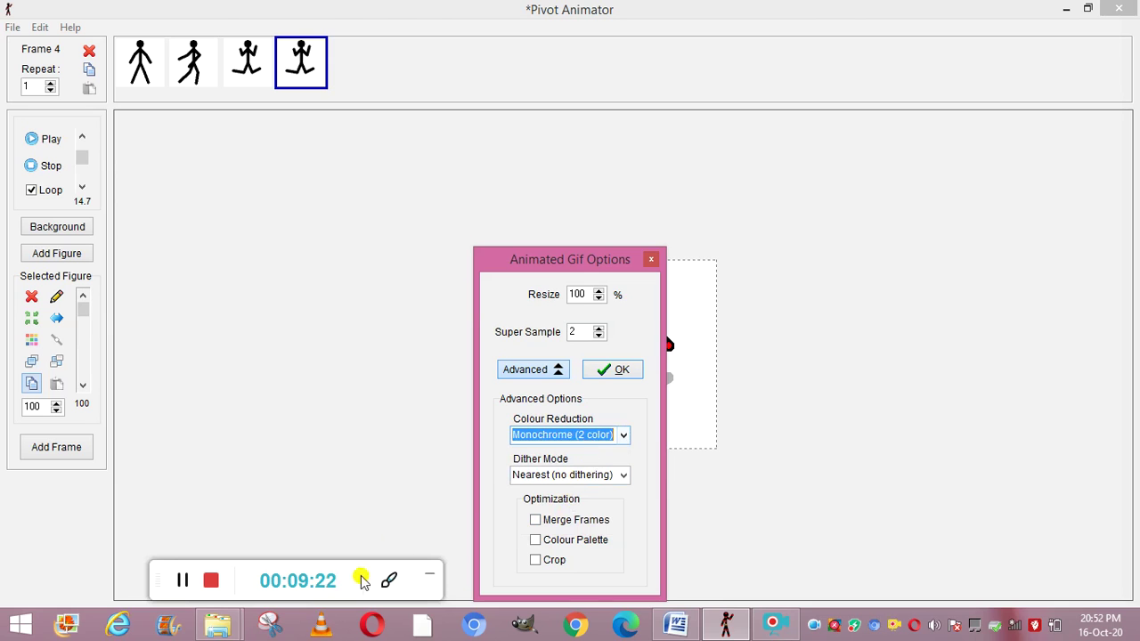
left_click(183, 590)
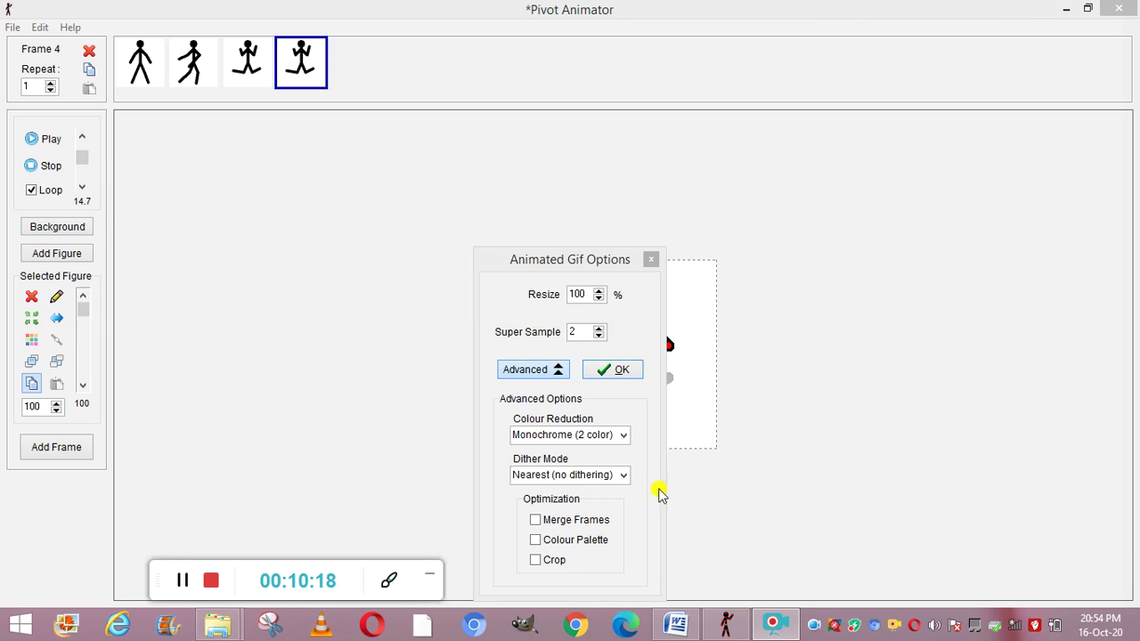
- Set the dither mode to Sierra, enable the Colour Palette optimization and confirm the GIF options
left_click(626, 480)
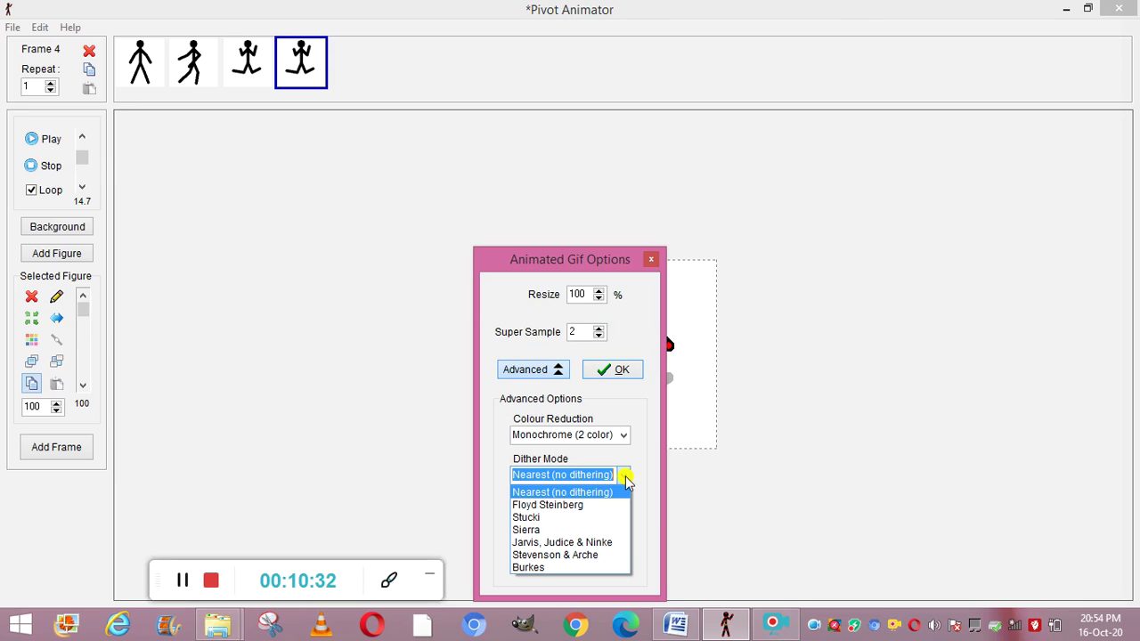
left_click(570, 529)
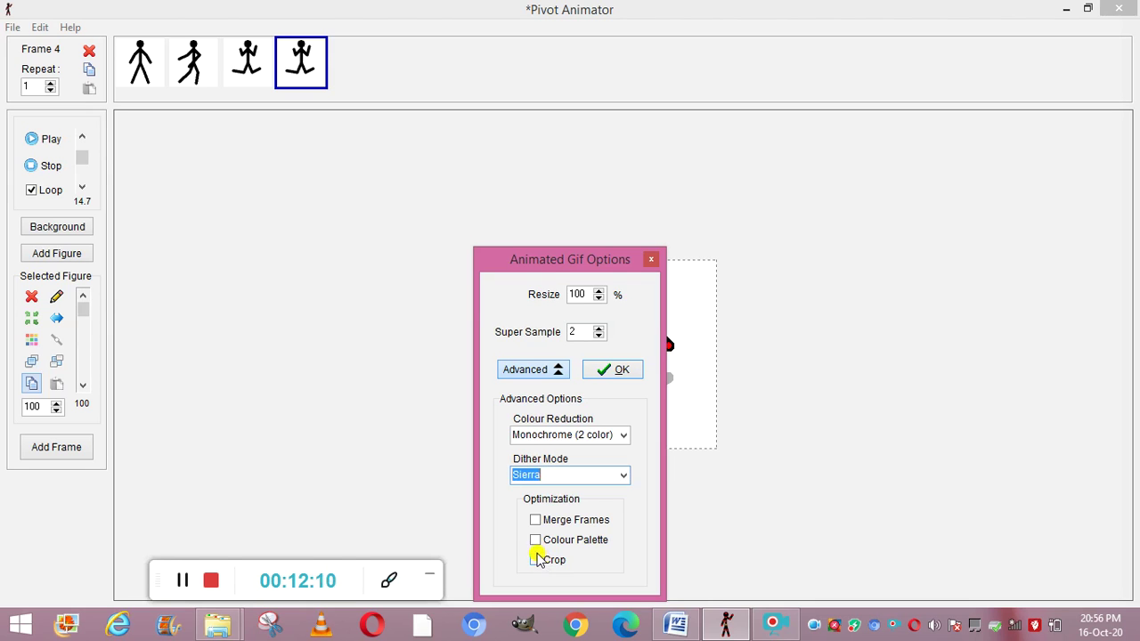
left_click(535, 540)
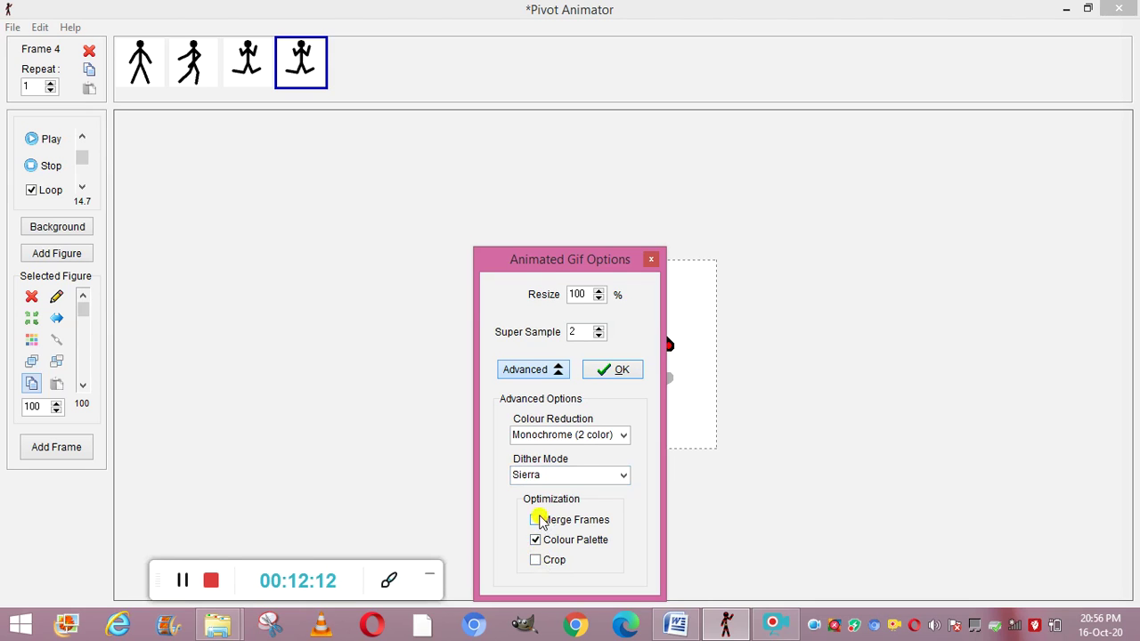
left_click(613, 366)
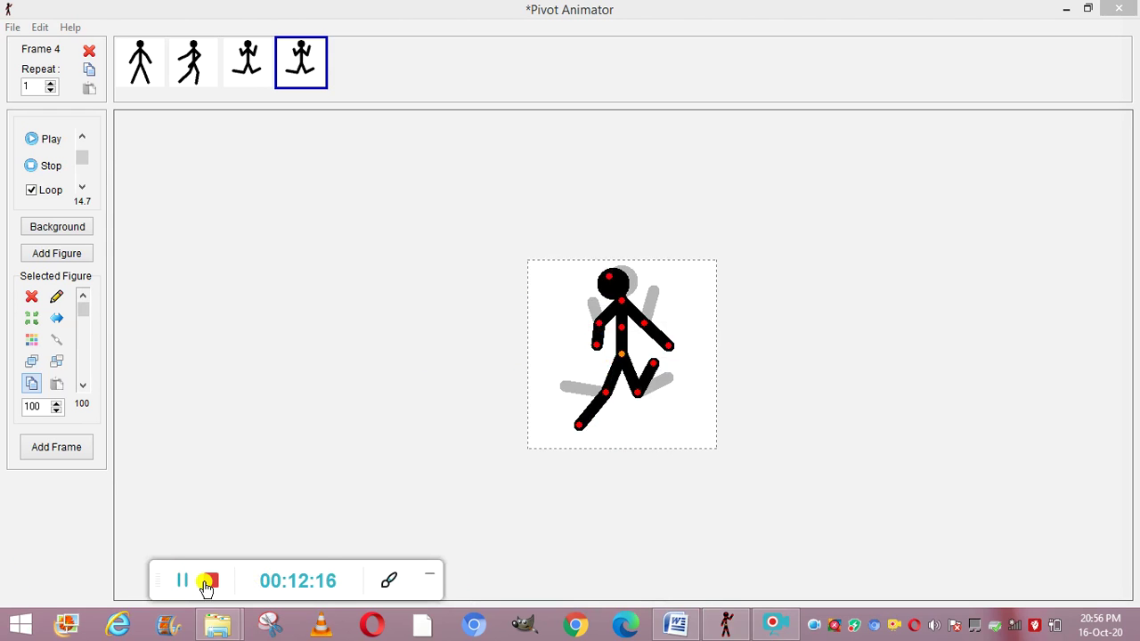
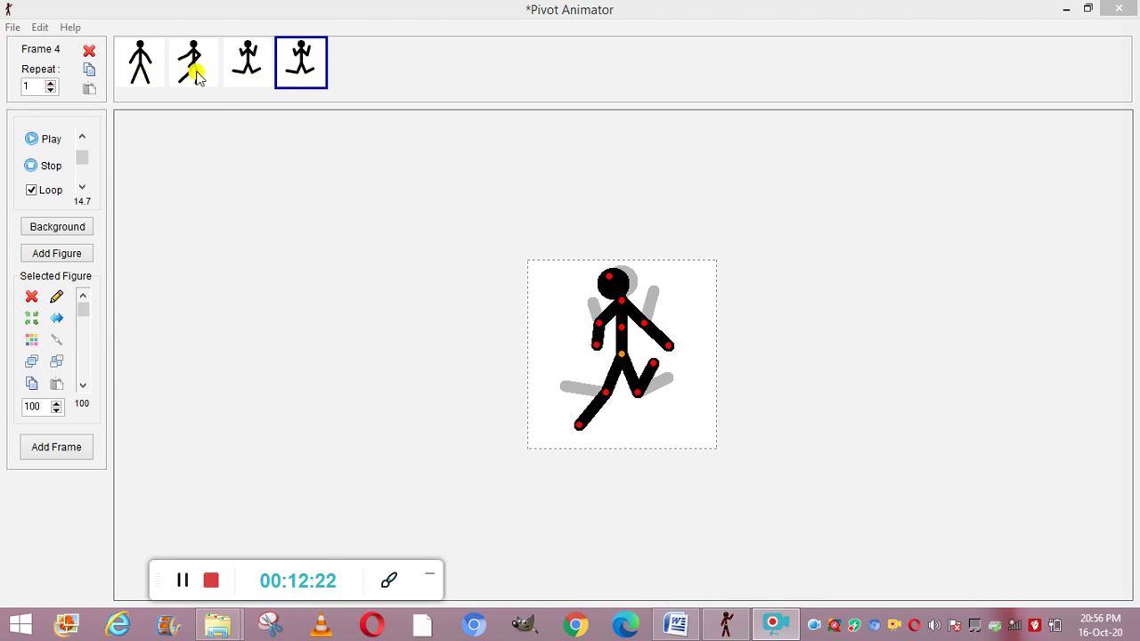
- Add the current pose as frames 4 and 5, and repose the figure with head right, right forearm up, right shin lowered, left shin inward, left forearm outward
left_click(71, 452)
left_click(72, 452)
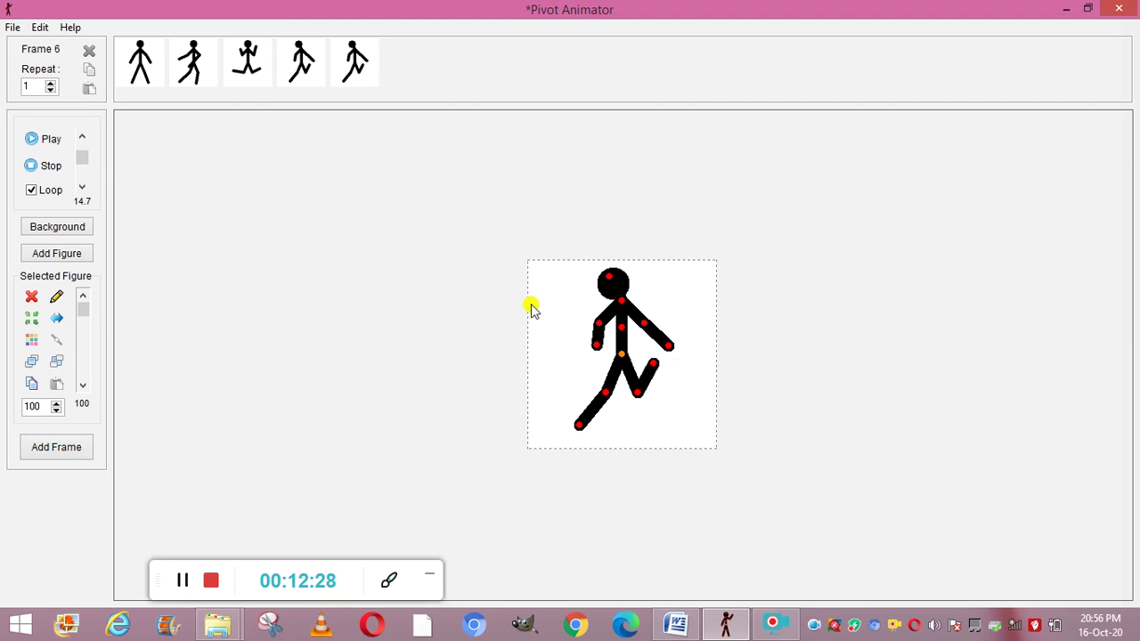
left_click_drag(611, 280, 634, 283)
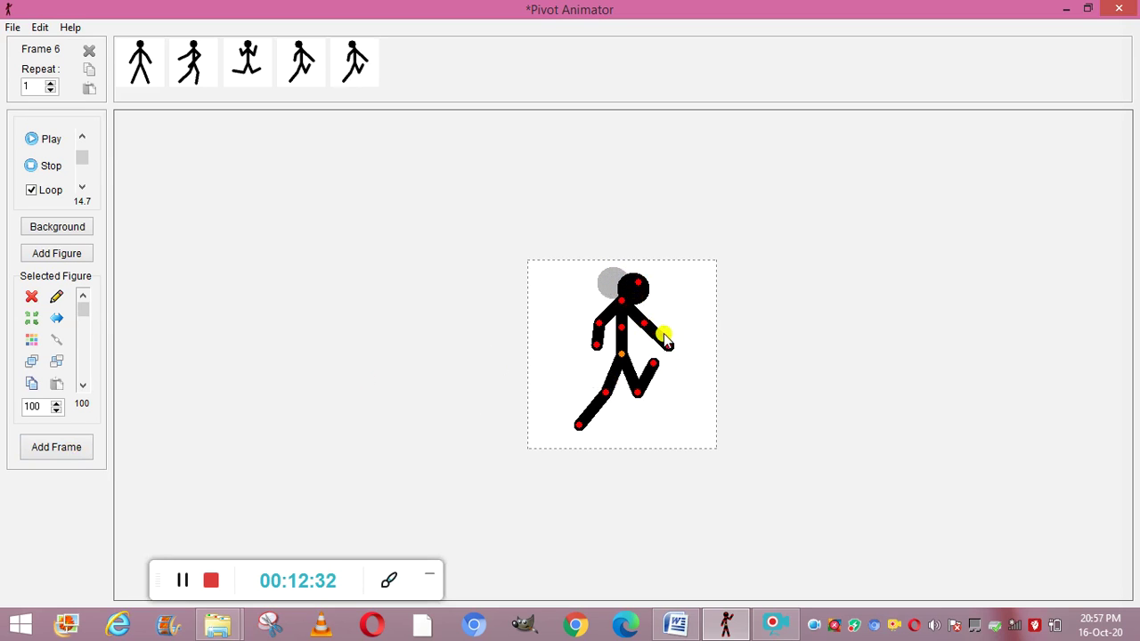
left_click_drag(671, 345, 674, 312)
left_click_drag(655, 363, 660, 397)
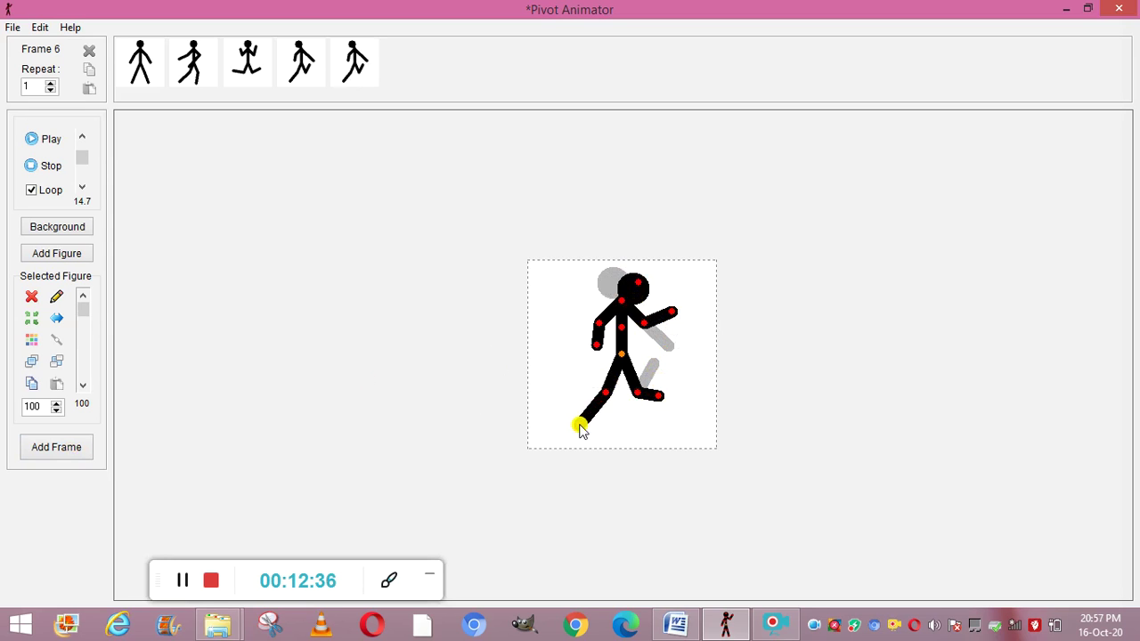
left_click_drag(581, 429, 612, 426)
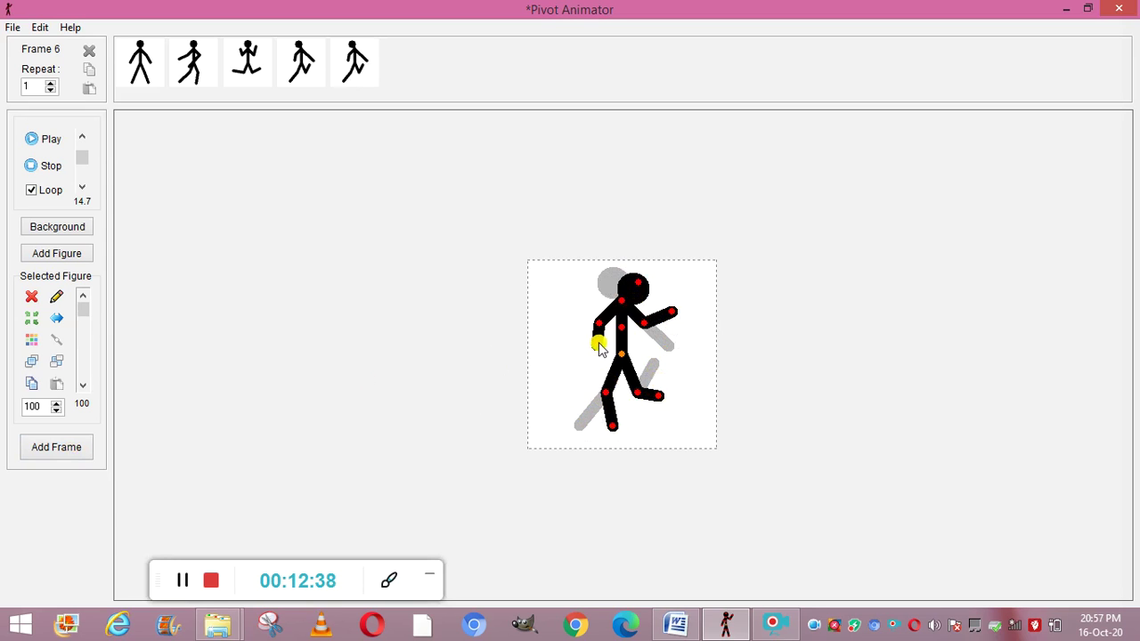
left_click_drag(595, 347, 586, 353)
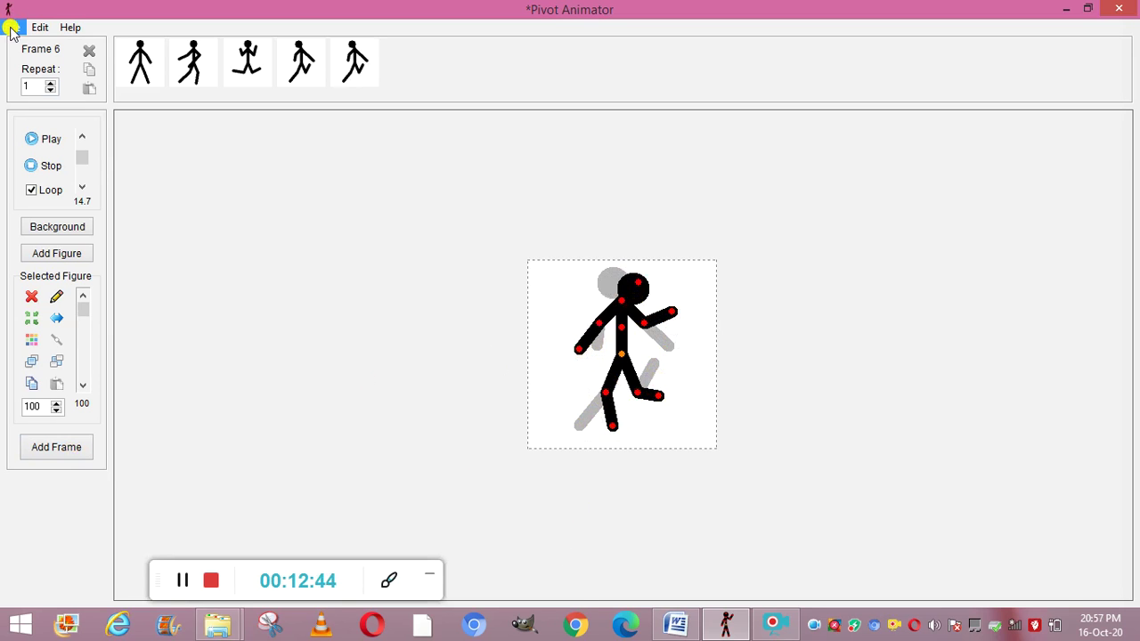
- Play the animation to preview the stored frames
left_click(36, 143)
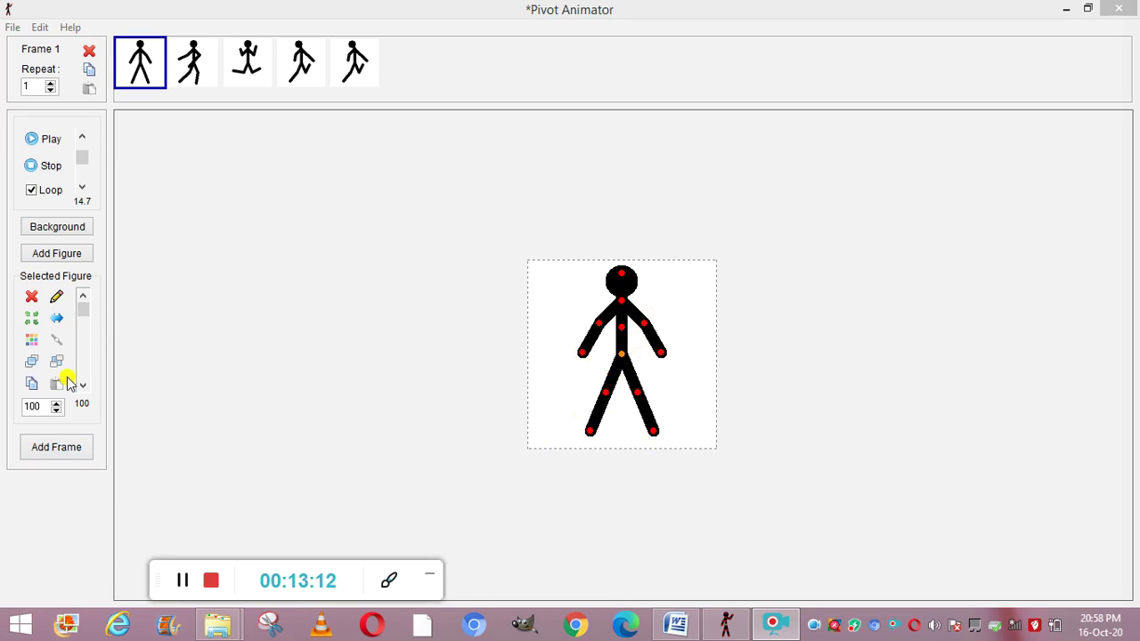
- Recolour the stick figure in frame 1 to magenta
left_click(148, 76)
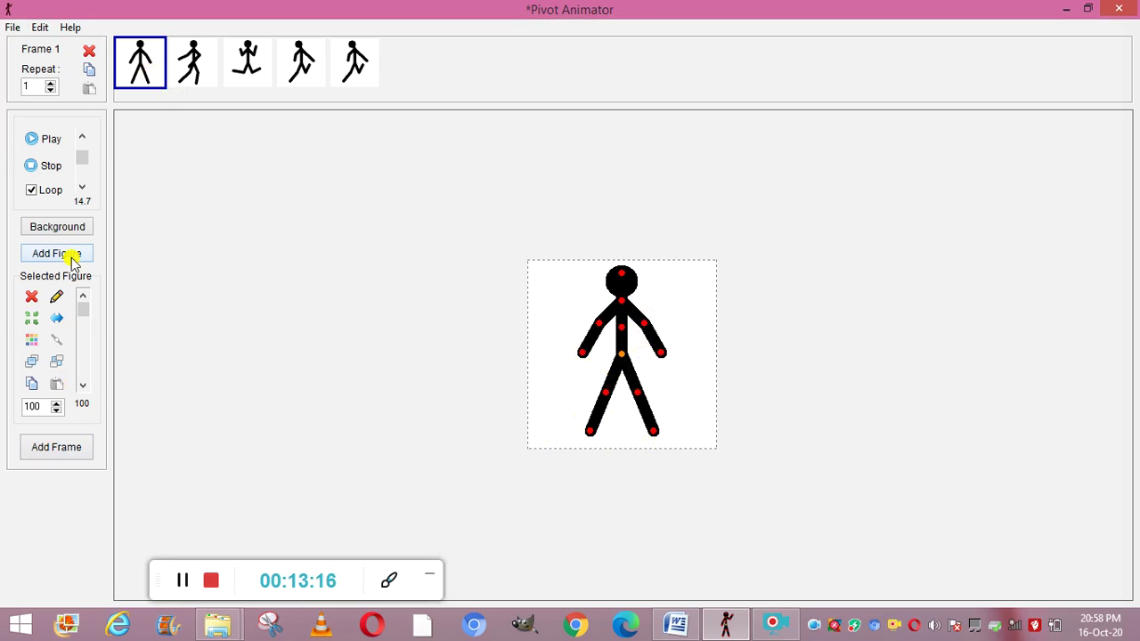
left_click(31, 343)
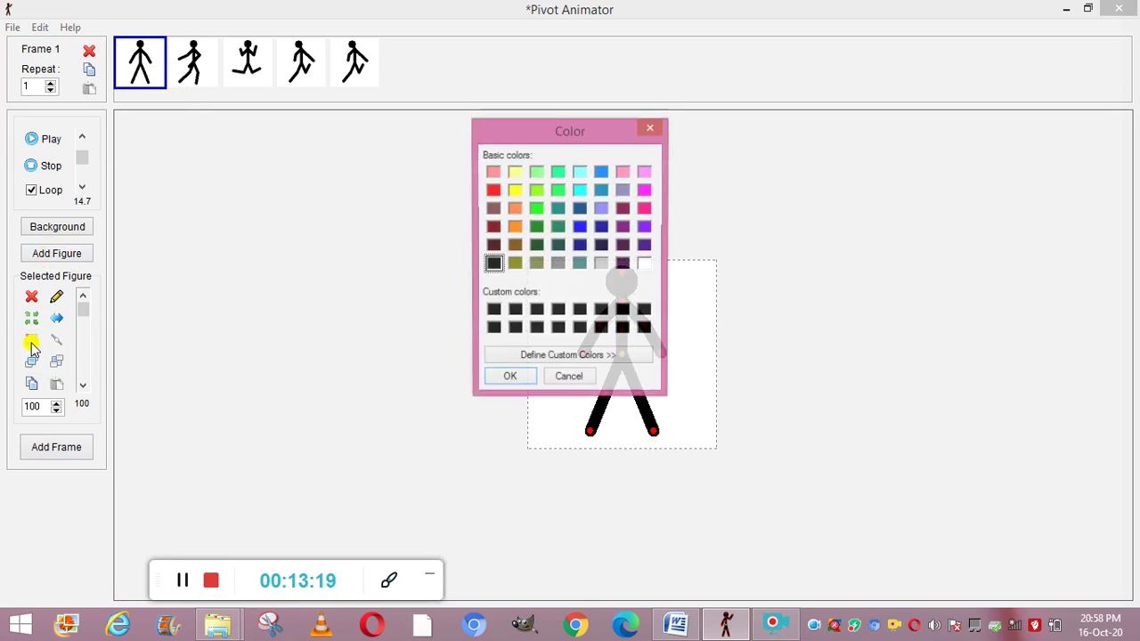
left_click(647, 192)
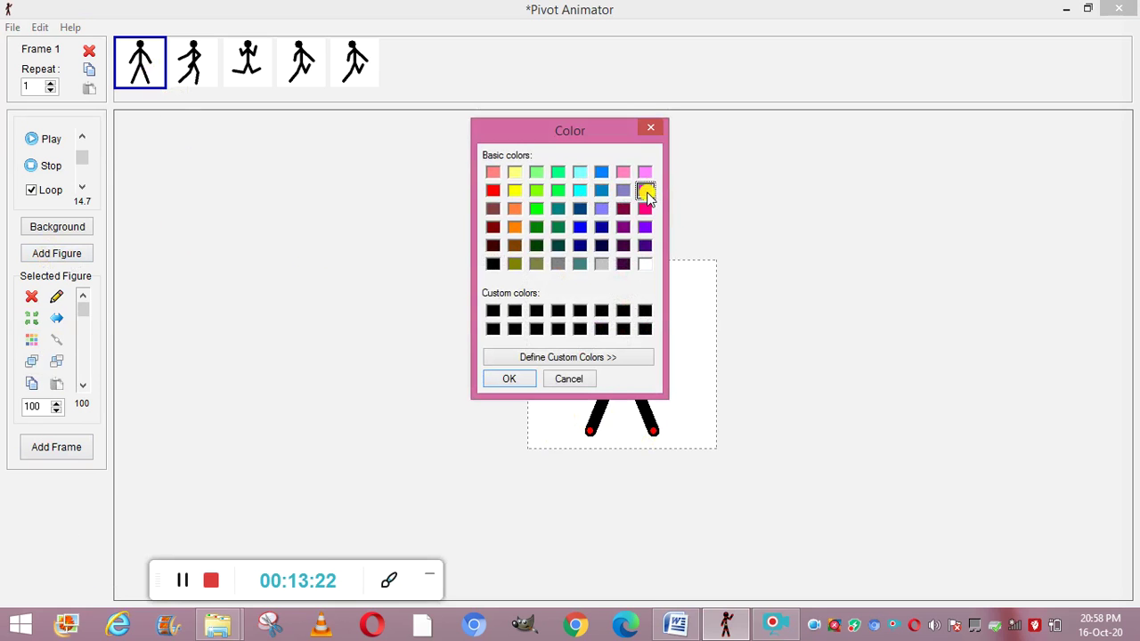
left_click(509, 378)
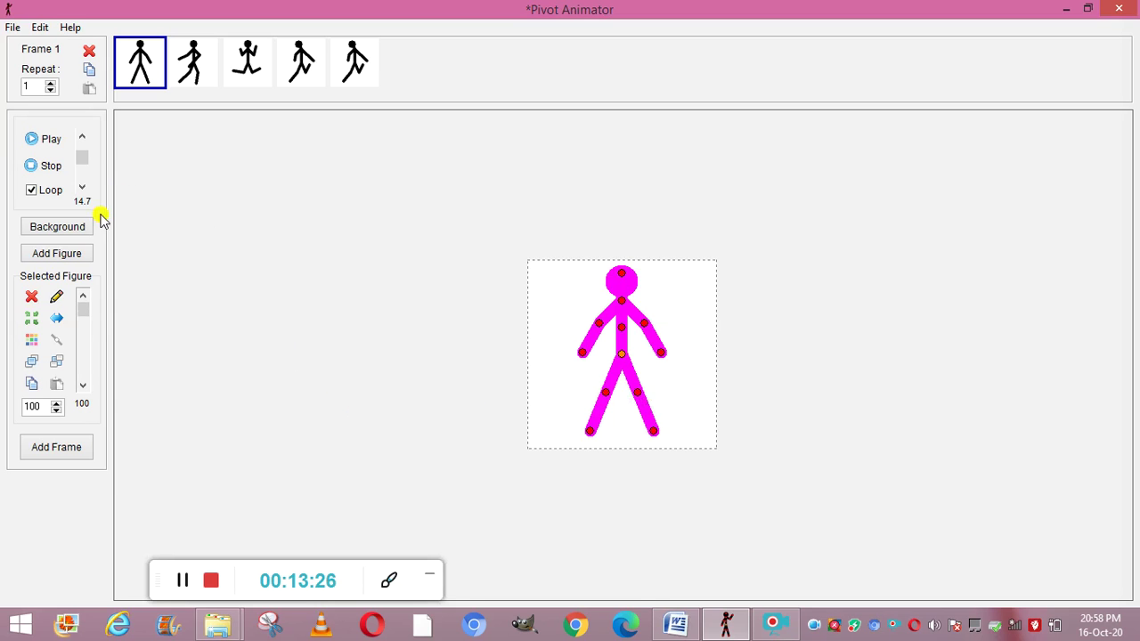
- Recolour the stick figure in frame 2 to blue
left_click(185, 62)
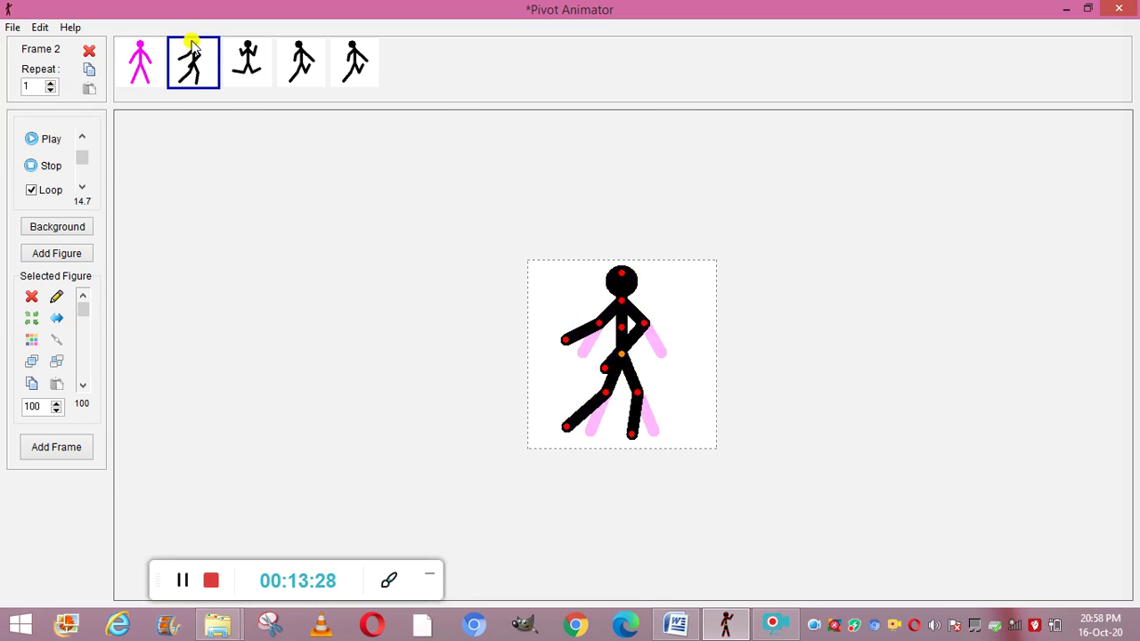
left_click(31, 342)
left_click(579, 227)
left_click(516, 380)
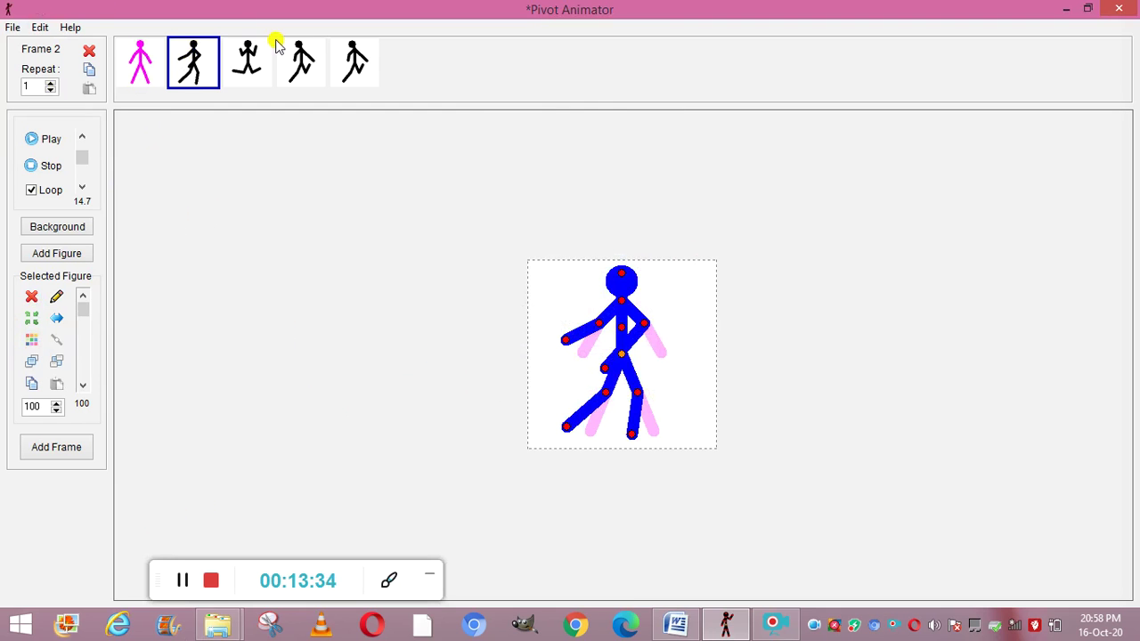
- Recolour the stick figure in frame 3 to dark red
left_click(254, 69)
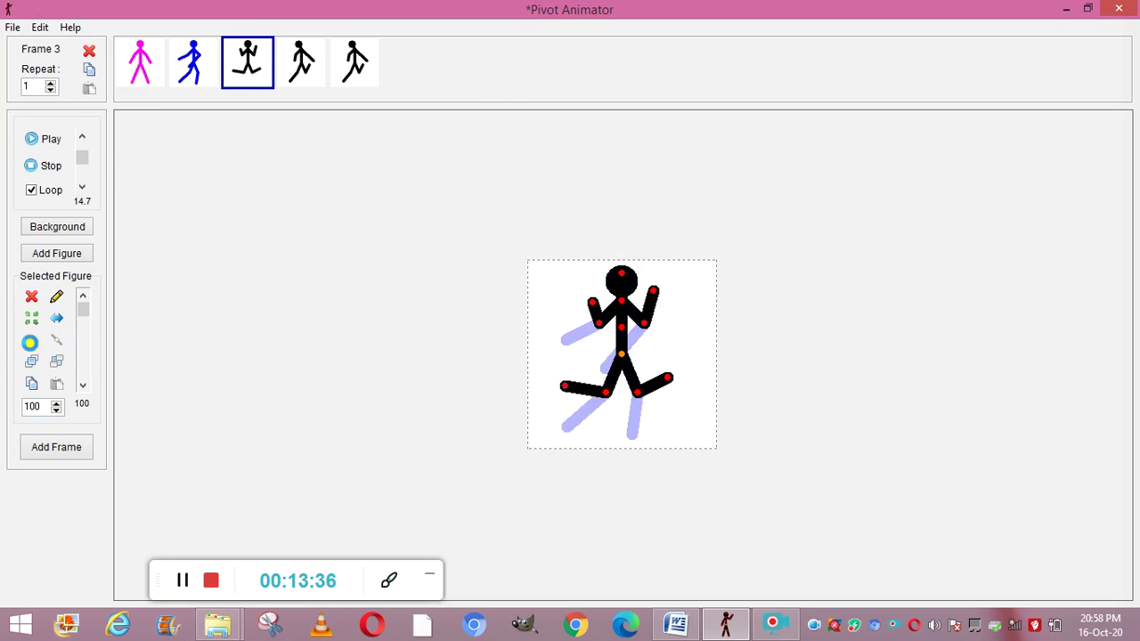
left_click(31, 340)
left_click(492, 227)
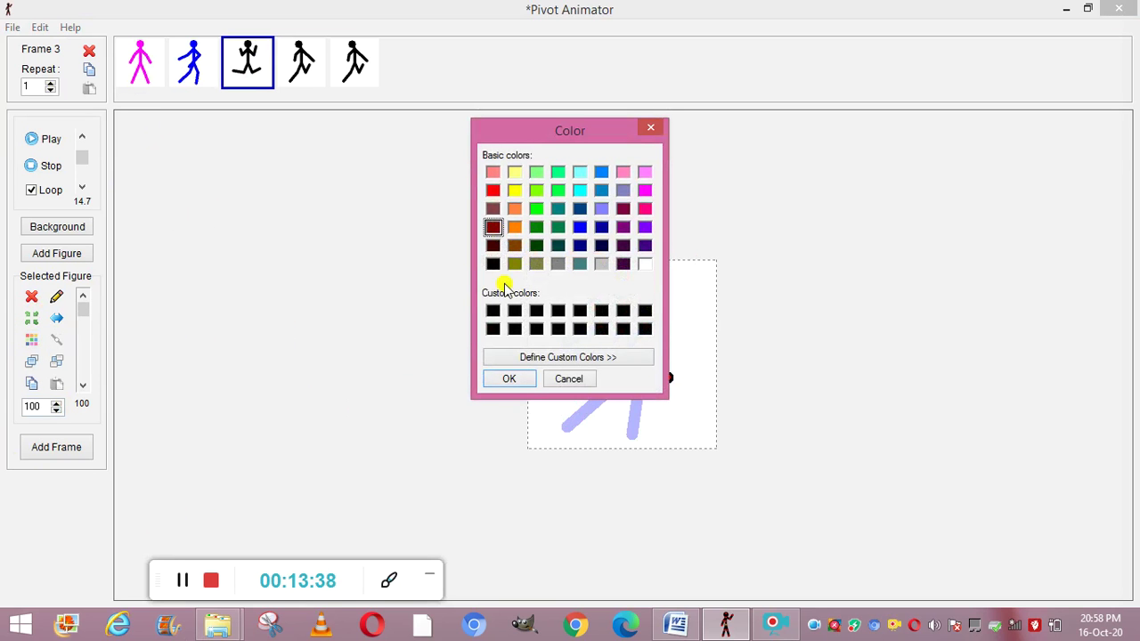
left_click(509, 380)
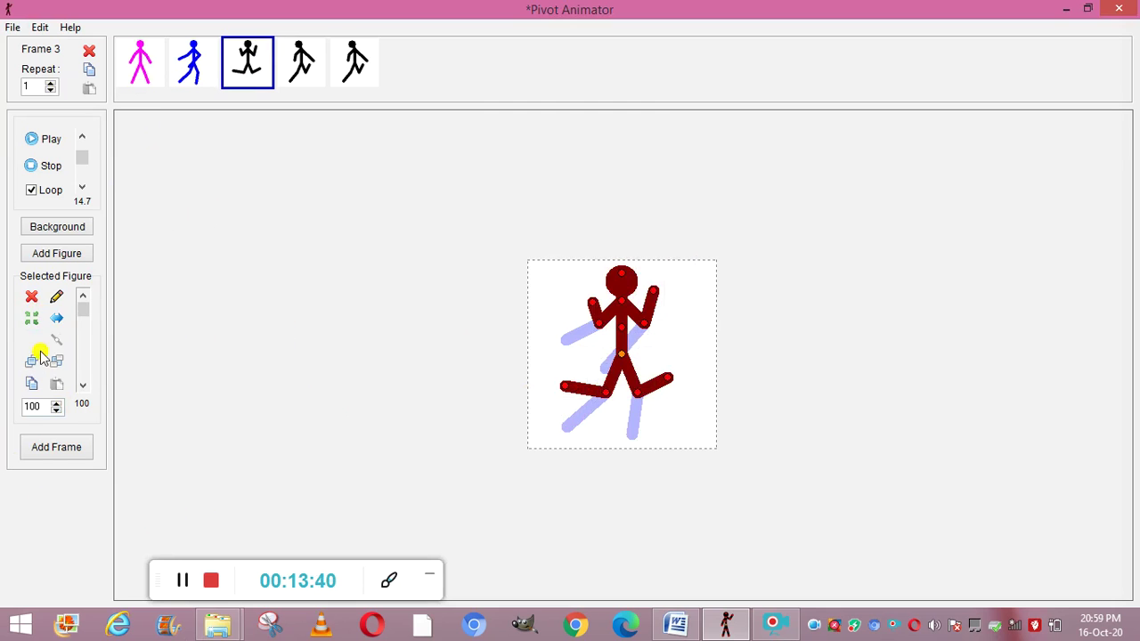
- Recolour the stick figure in frame 4 to orange
left_click(302, 71)
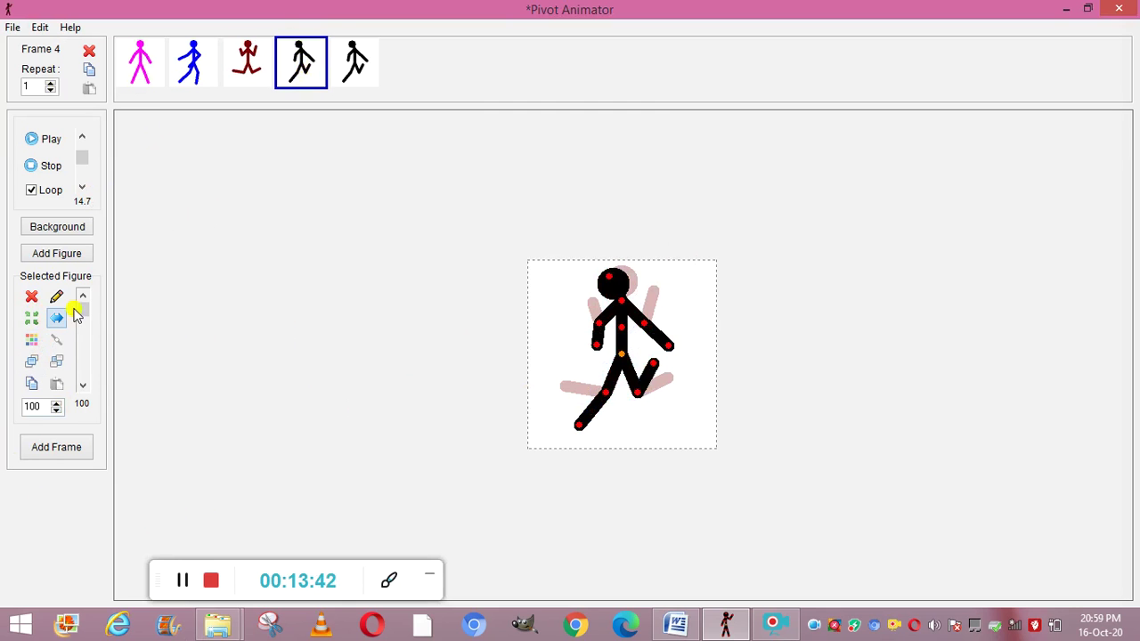
left_click(31, 339)
left_click(513, 227)
left_click(508, 378)
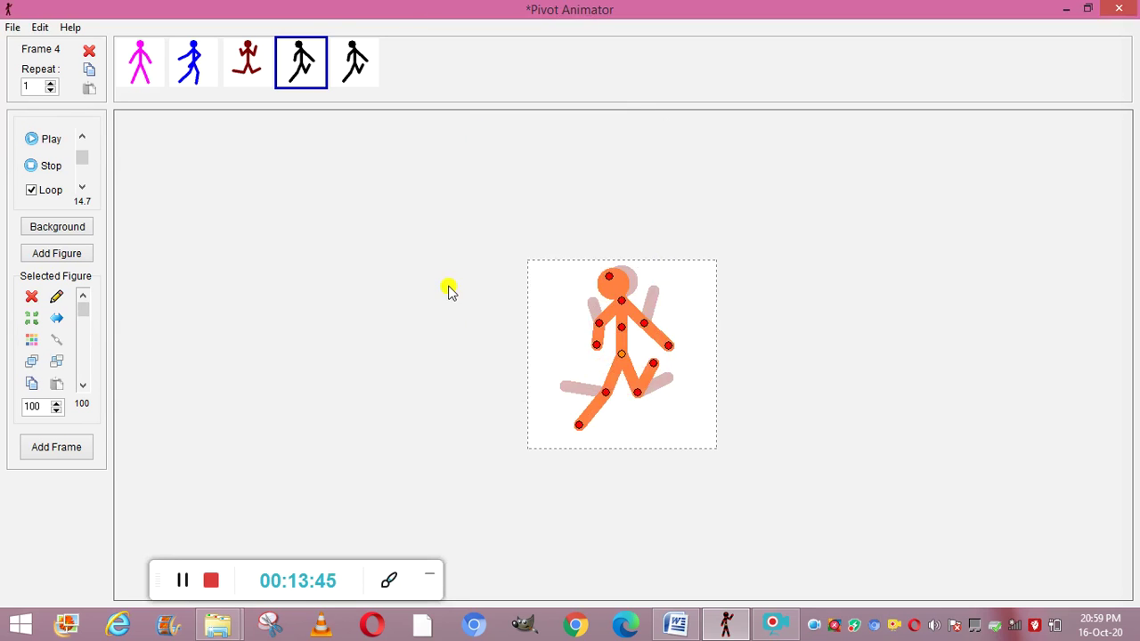
- Recolour the stick figure in frame 5 to bright green
left_click(338, 67)
left_click(31, 339)
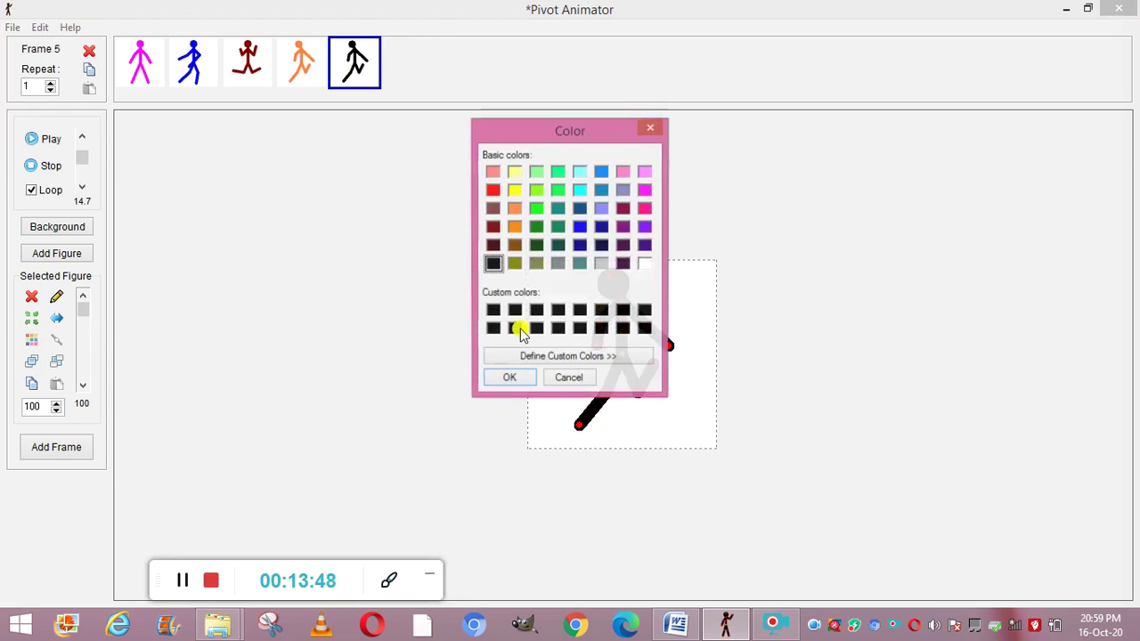
left_click(557, 189)
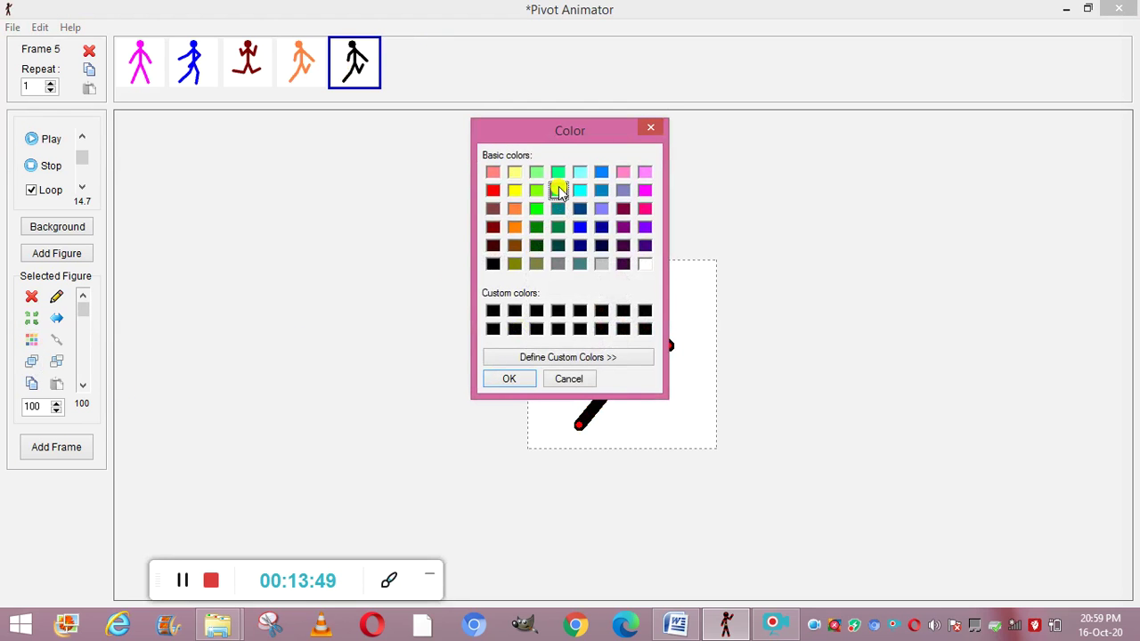
left_click(508, 378)
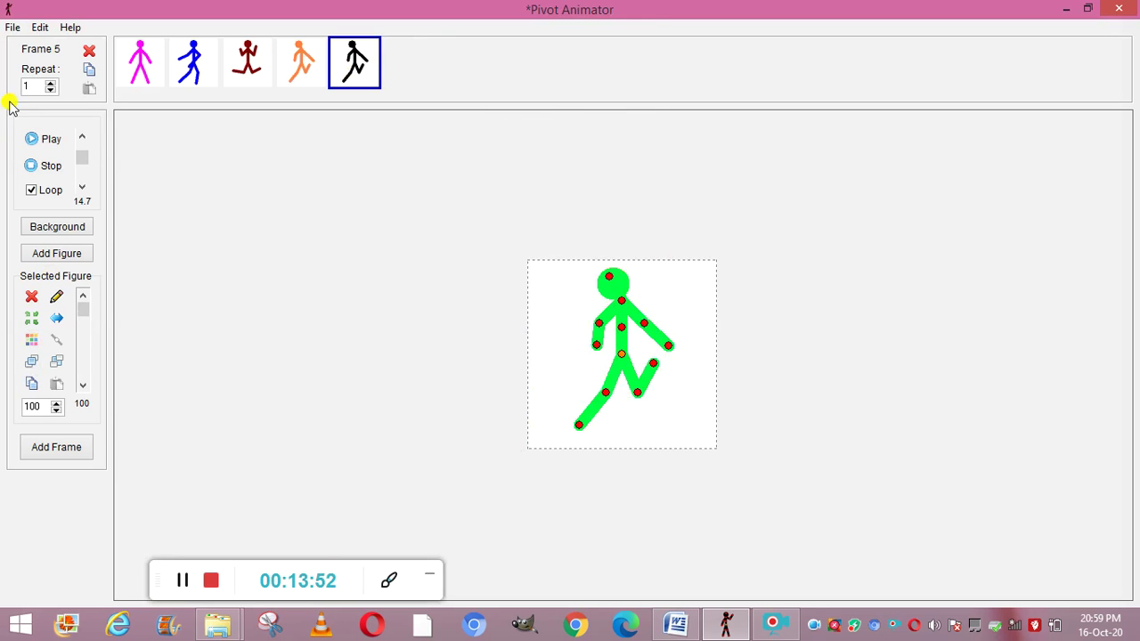
- Play the animation to preview the recoloured stick-figure frames
left_click(51, 140)
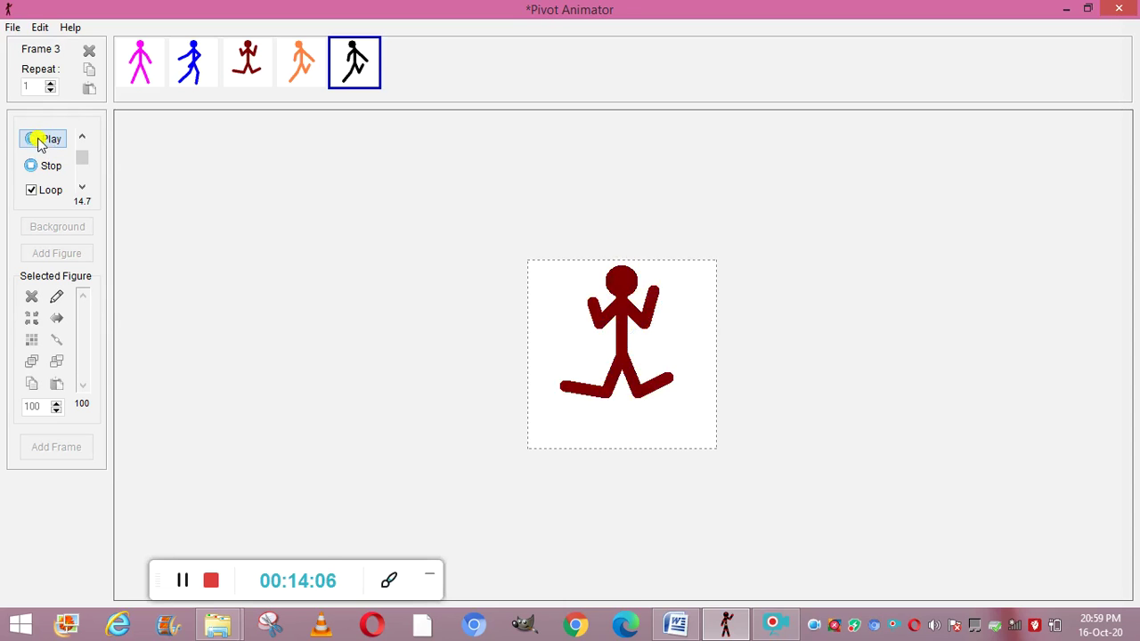
left_click(175, 585)
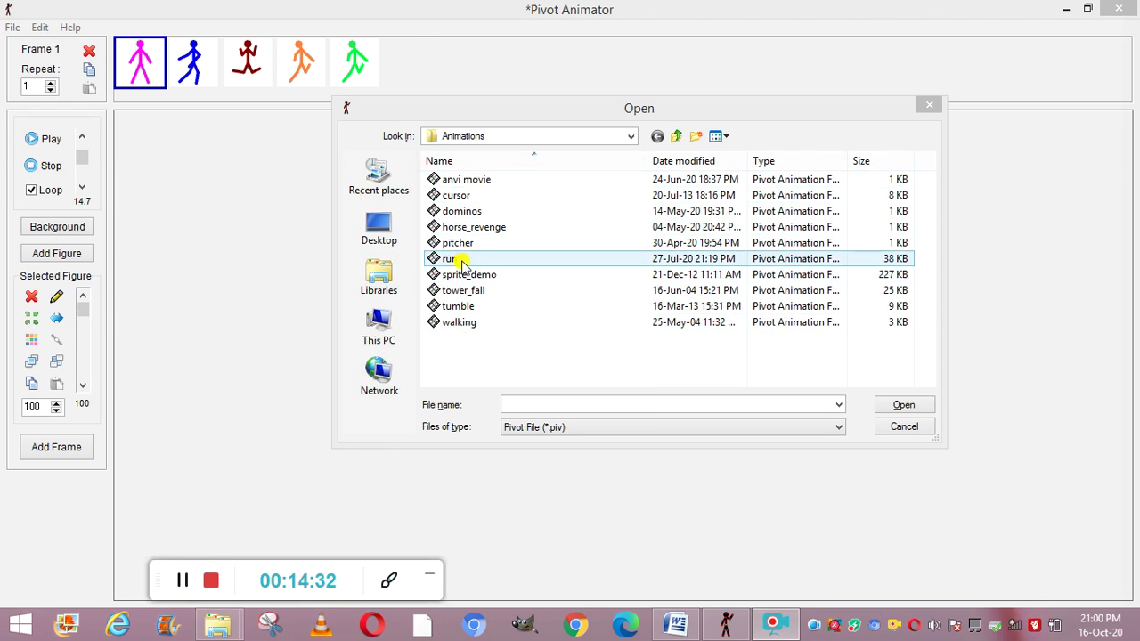
- Open the horse_revenge animation, saving the current project first as class5 in the Animations folder
left_click(466, 227)
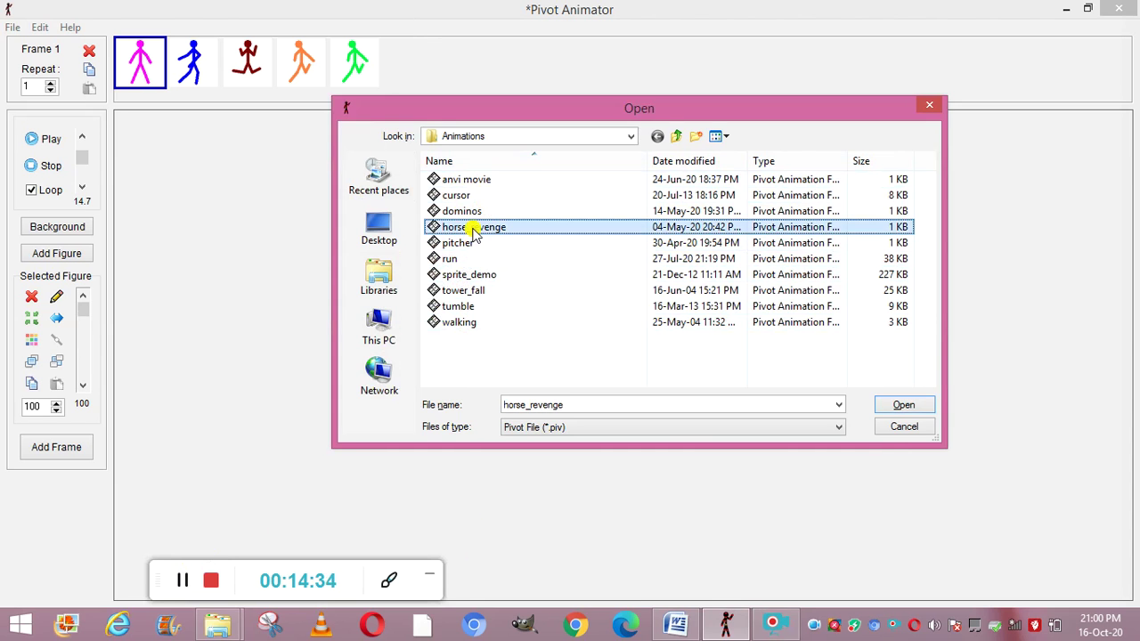
left_click(904, 405)
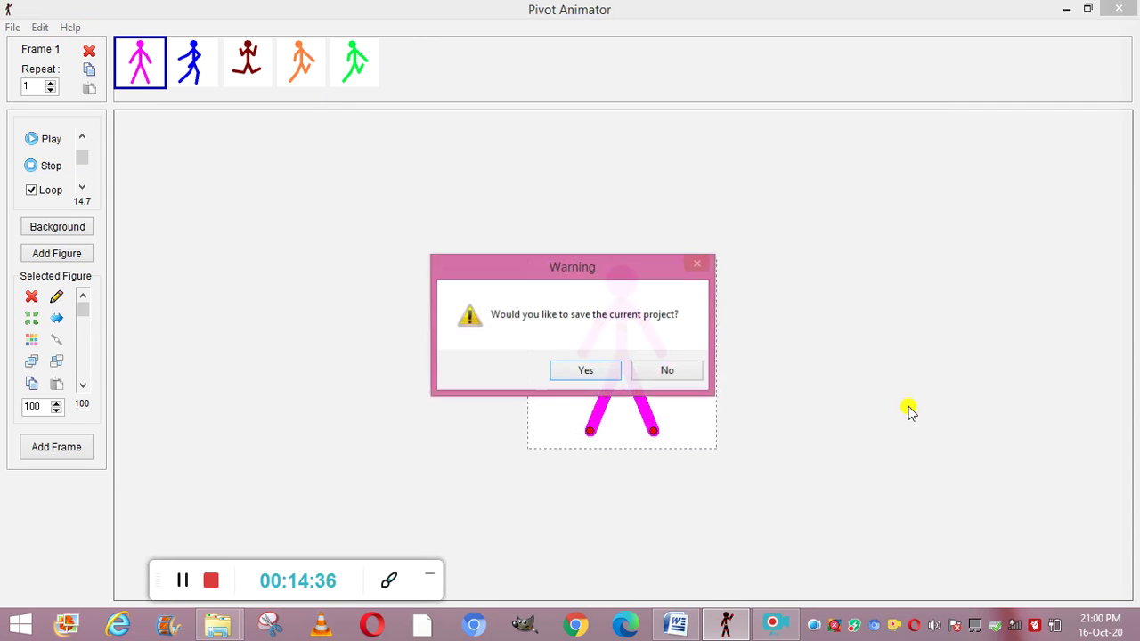
left_click(570, 378)
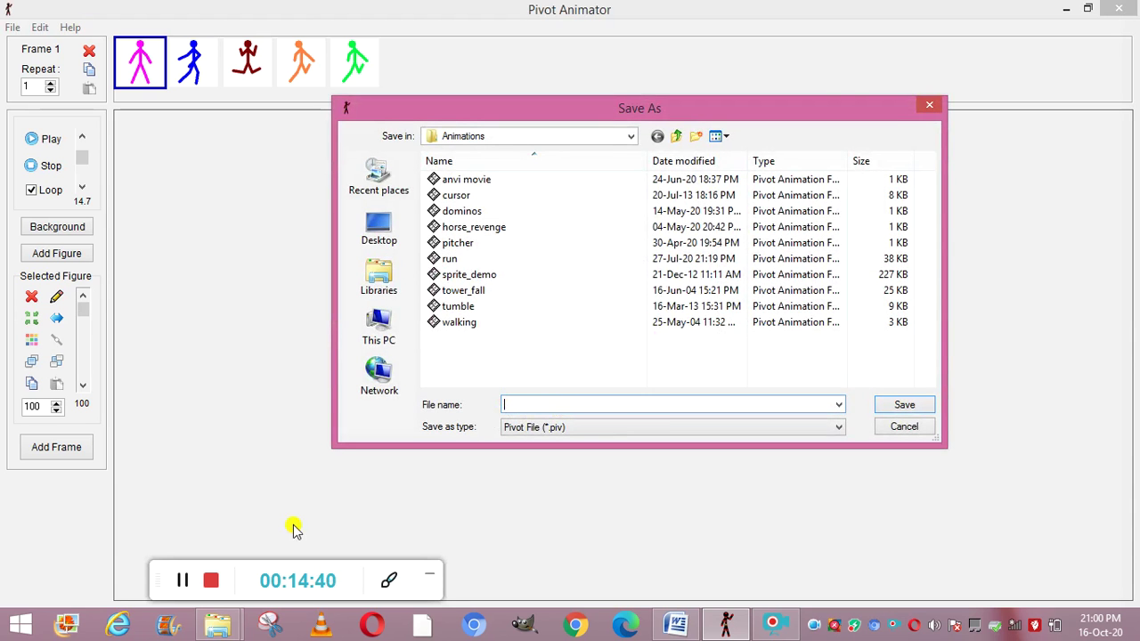
left_click(178, 580)
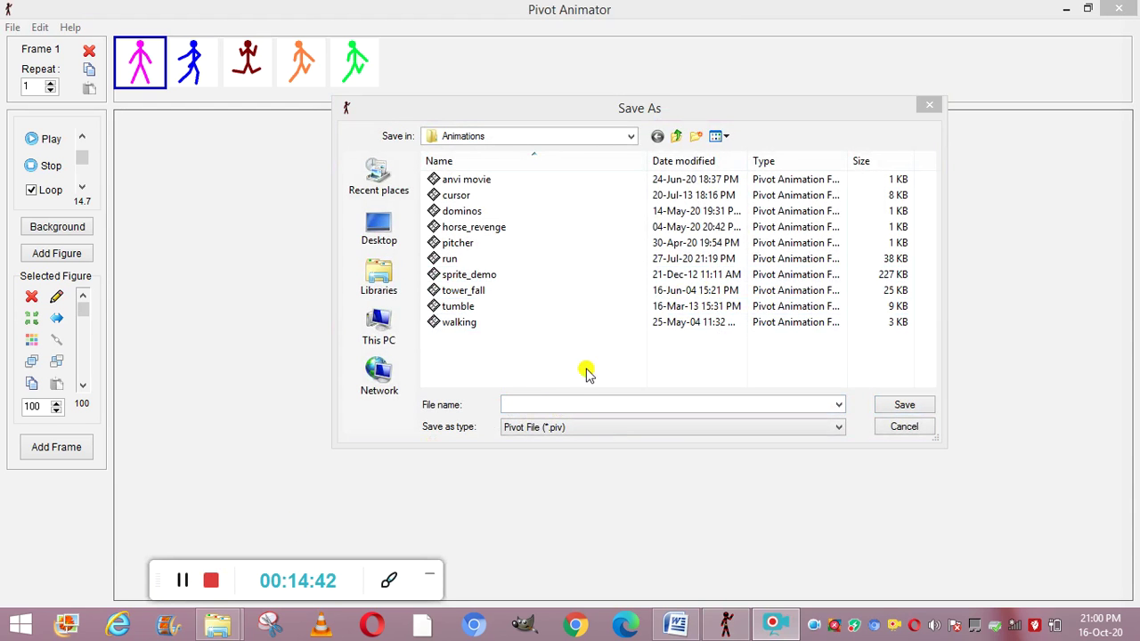
left_click(532, 406)
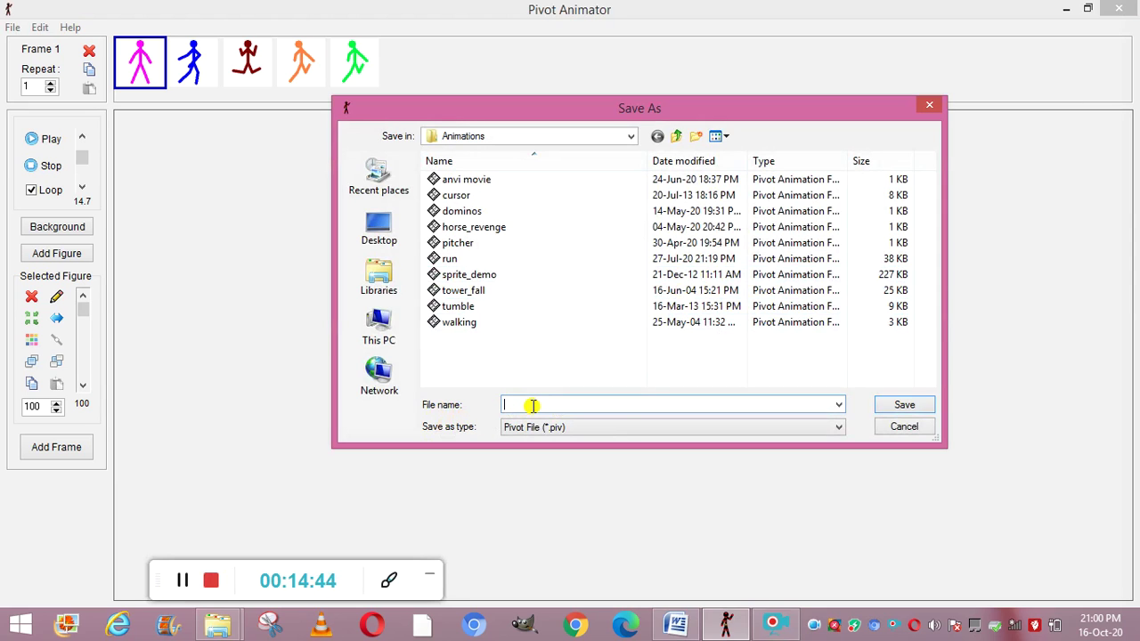
type("class5")
left_click(907, 405)
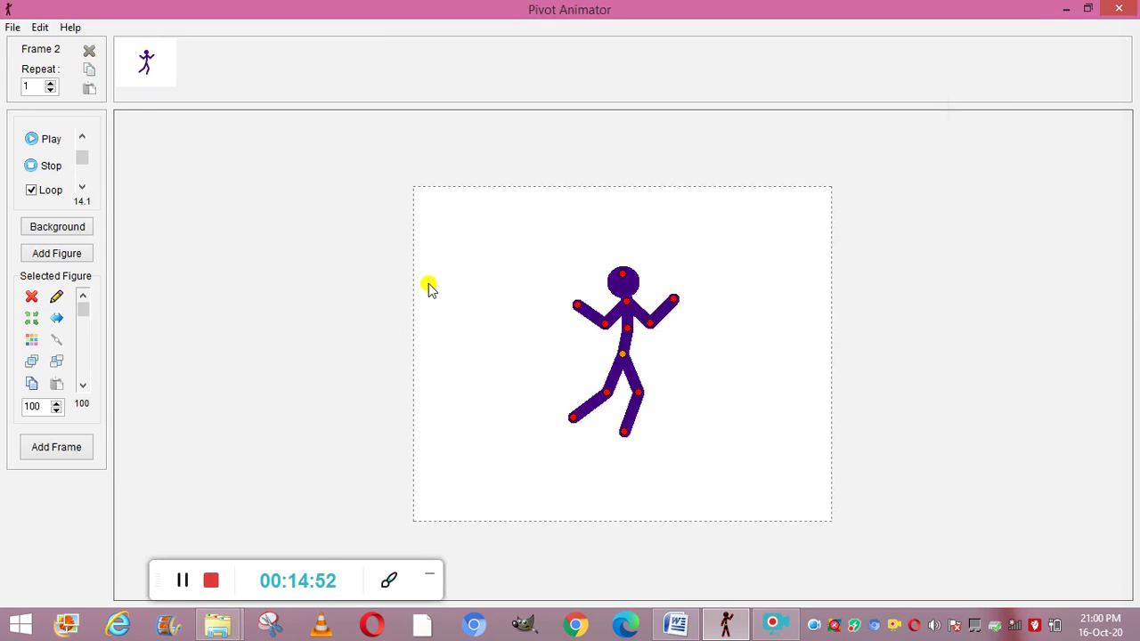
left_click(183, 581)
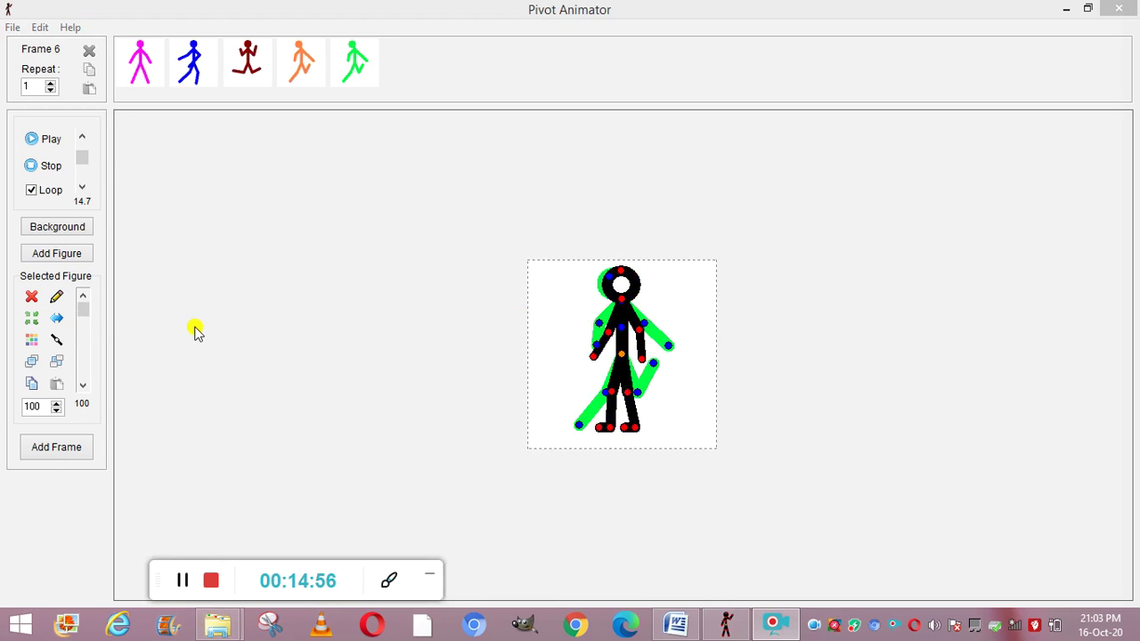
- Browse the Figures folder for loading a figure type, previewing the cowboy, clock, elephant, horse and man figures
left_click(13, 28)
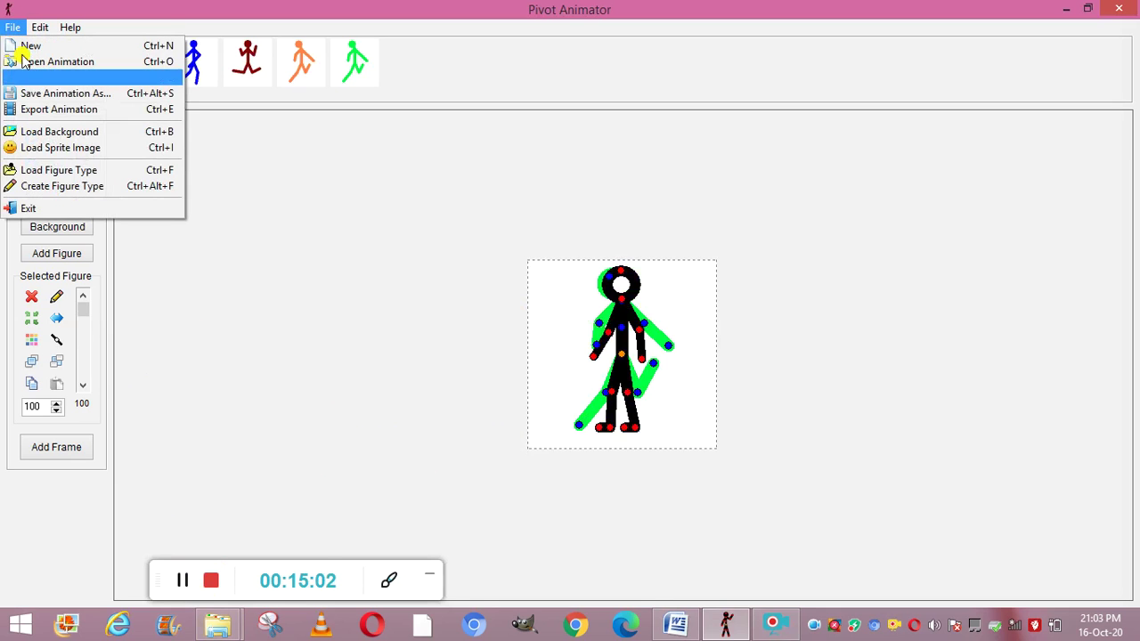
left_click(46, 175)
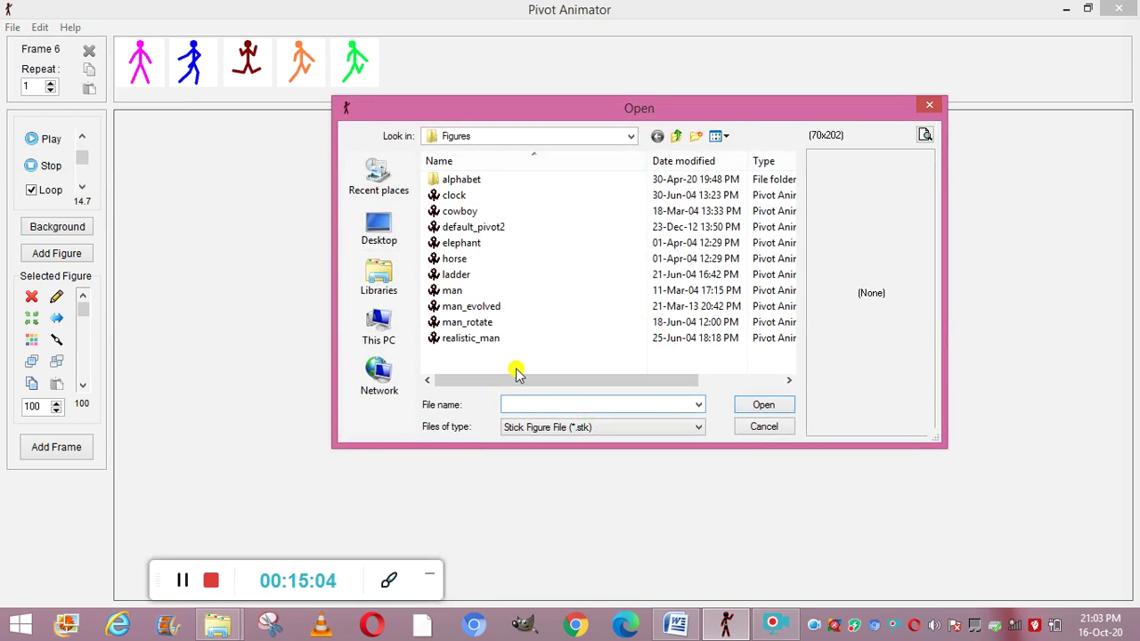
left_click(490, 214)
left_click(485, 228)
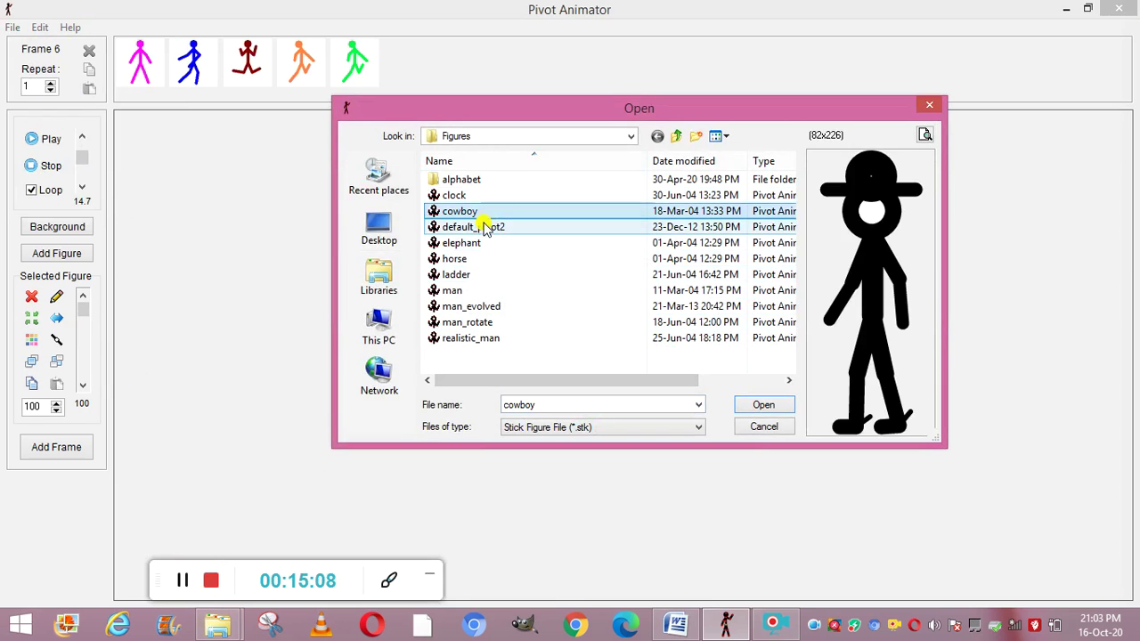
left_click(470, 196)
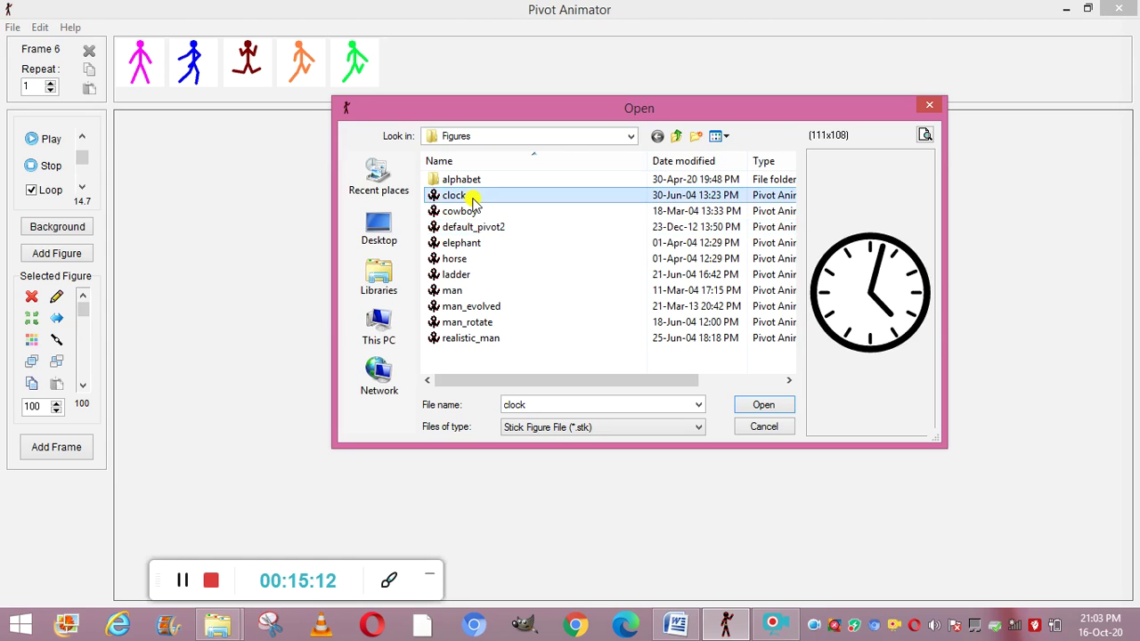
left_click(475, 245)
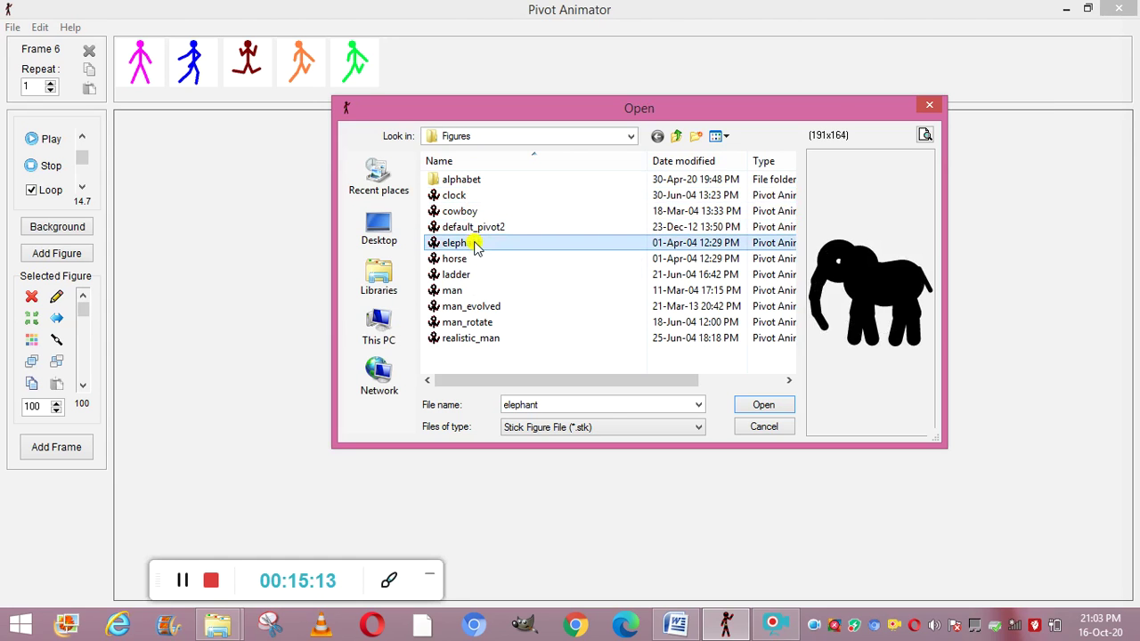
left_click(467, 259)
left_click(465, 291)
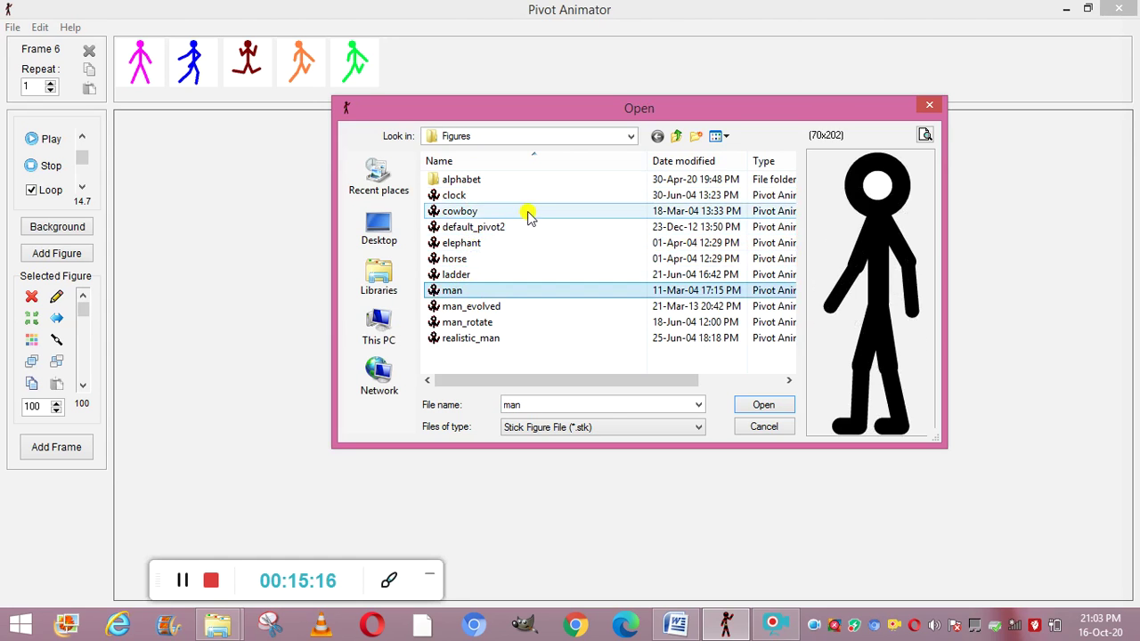
left_click(495, 308)
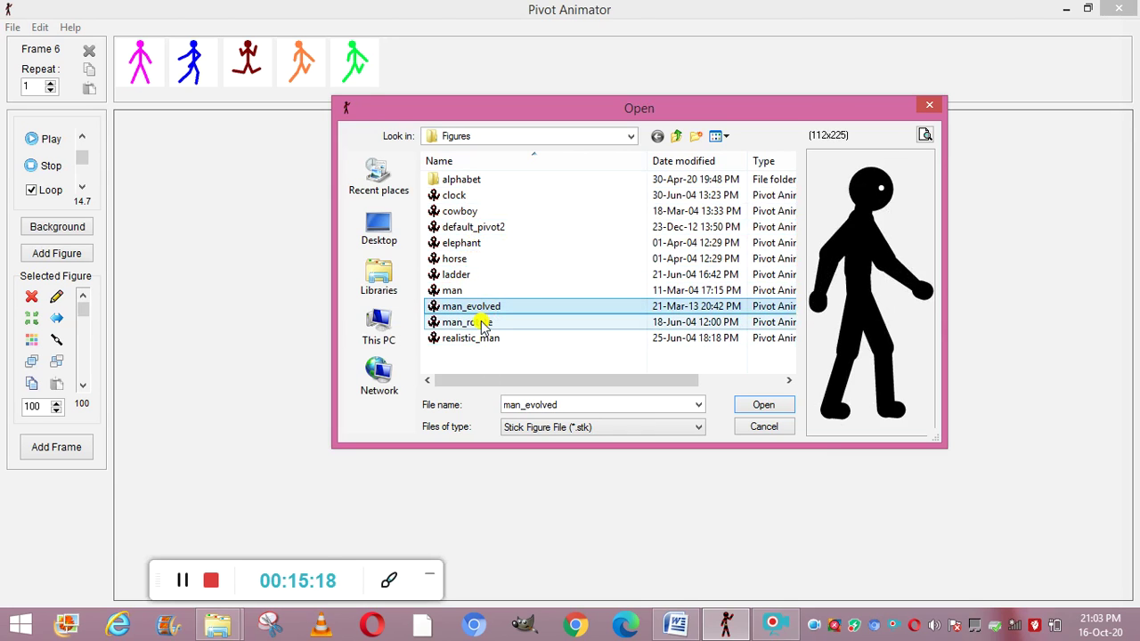
left_click(479, 323)
left_click(478, 342)
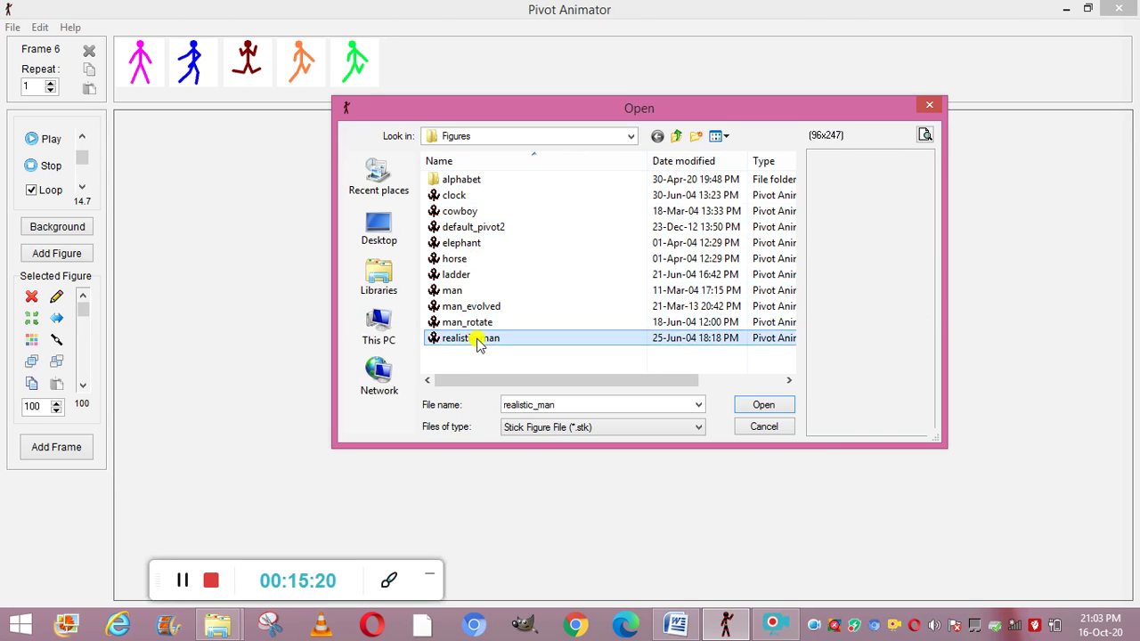
- Load the horse figure into the current frame
left_click(468, 260)
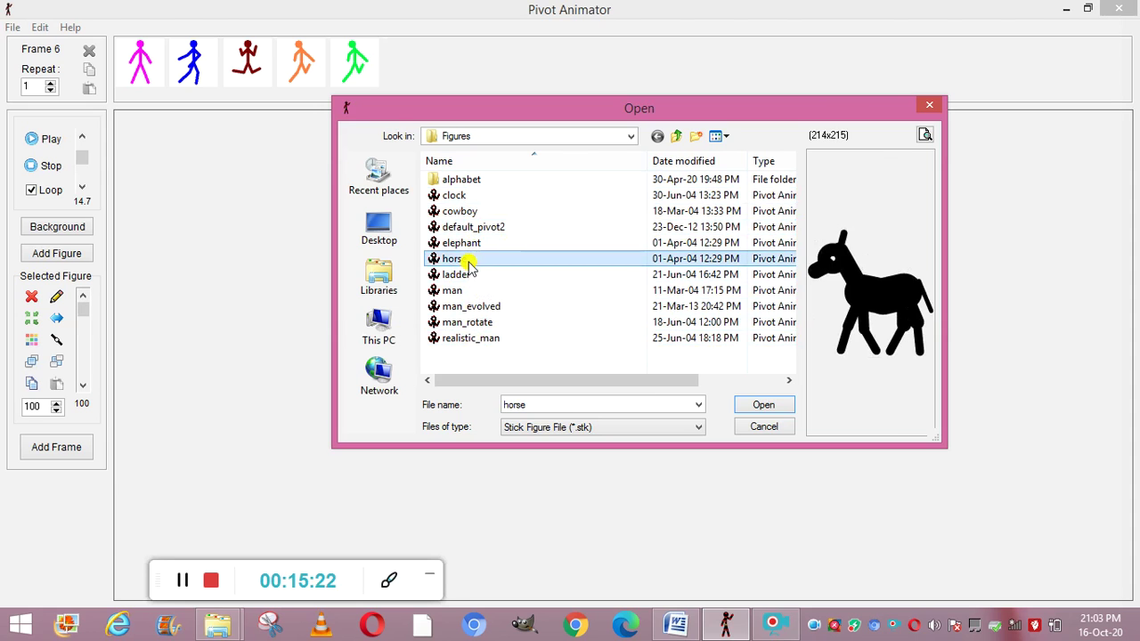
left_click(773, 407)
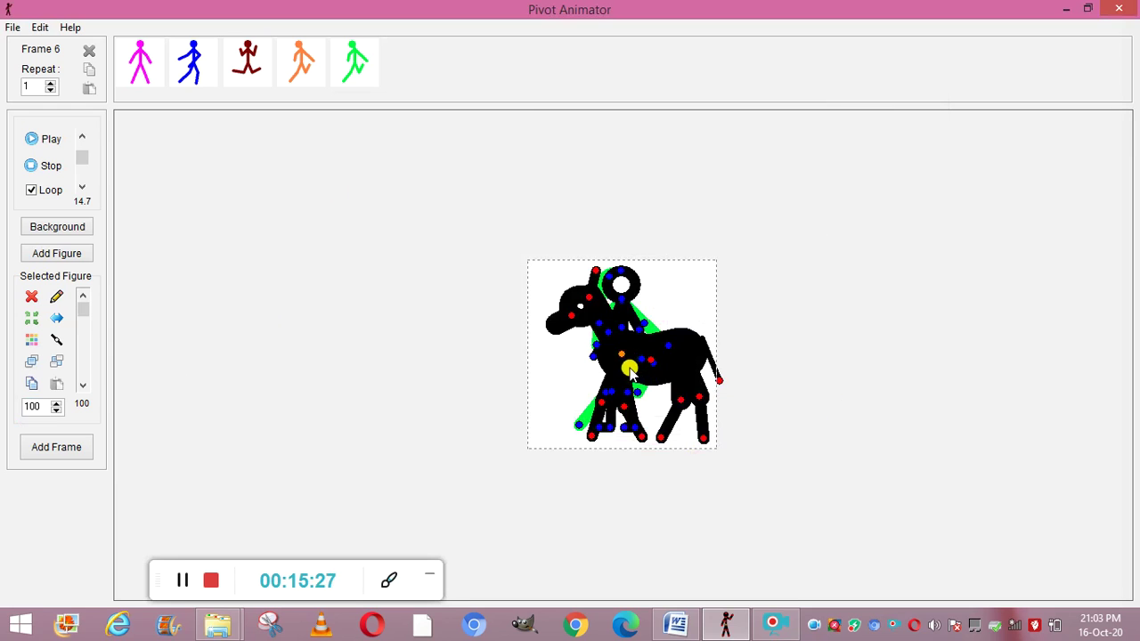
left_click(183, 579)
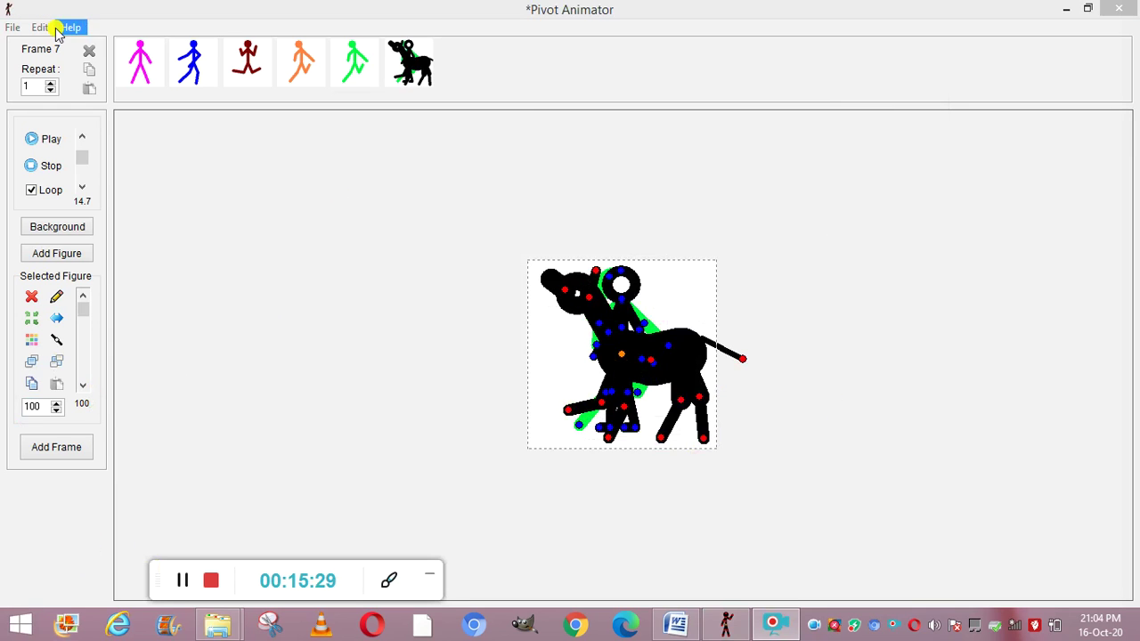
- Load the cowboy figure type from the Figures folder and add the current scene as a new frame
left_click(13, 26)
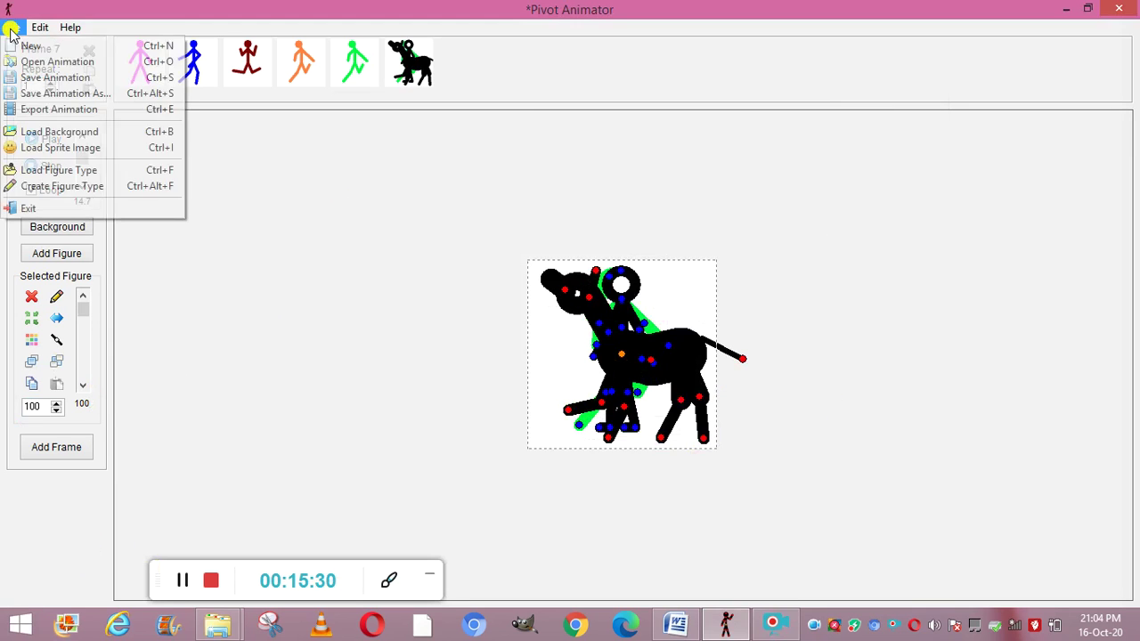
left_click(29, 173)
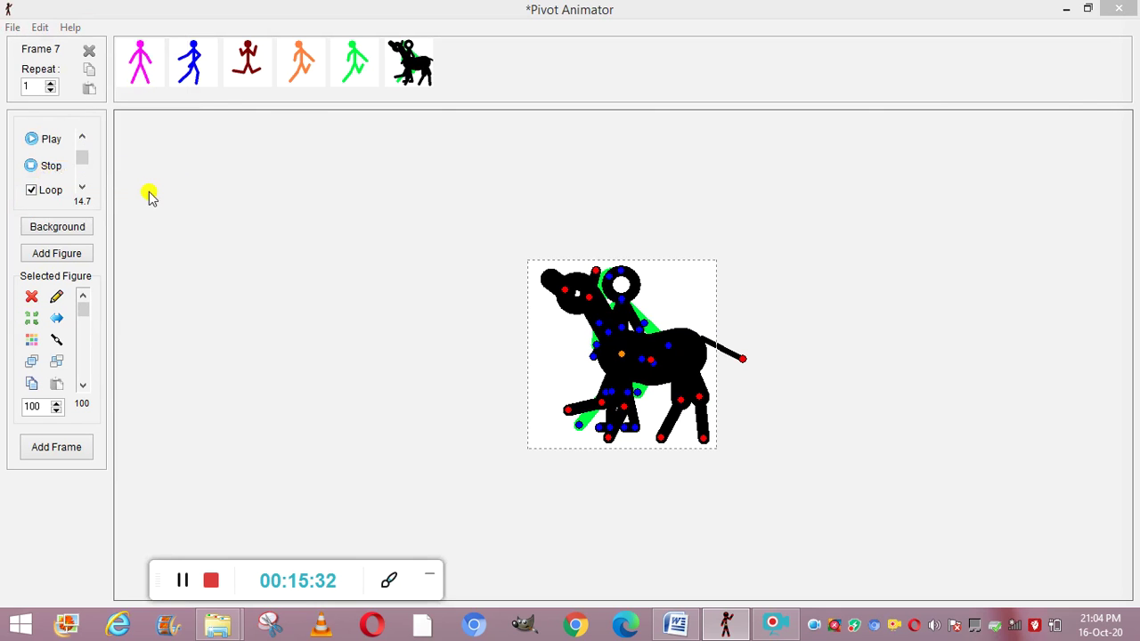
left_click(499, 212)
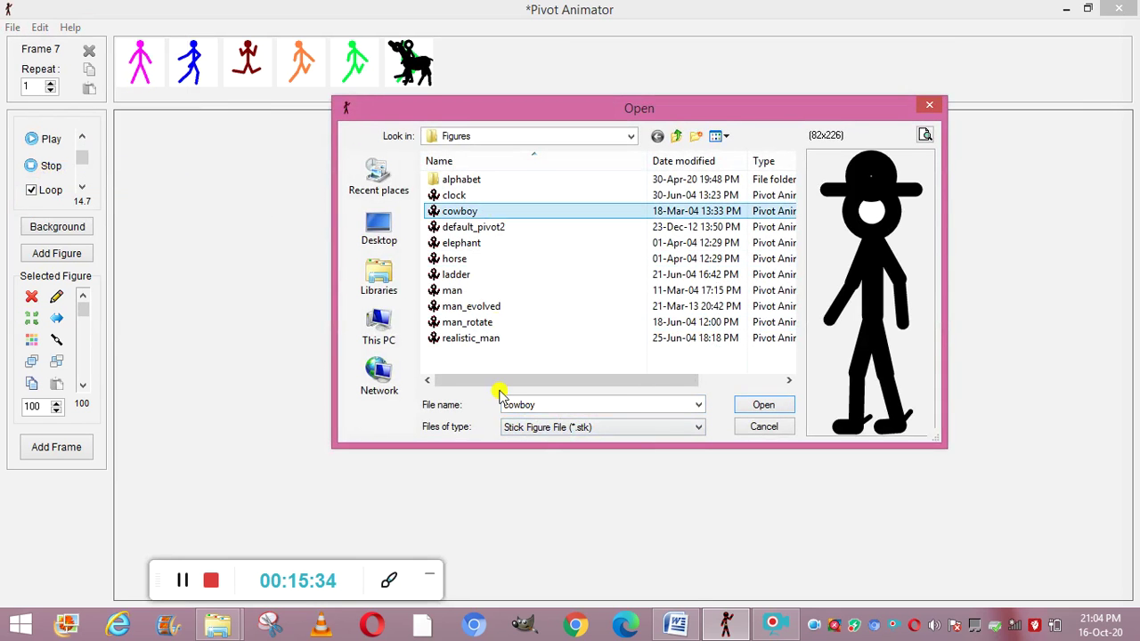
left_click(786, 406)
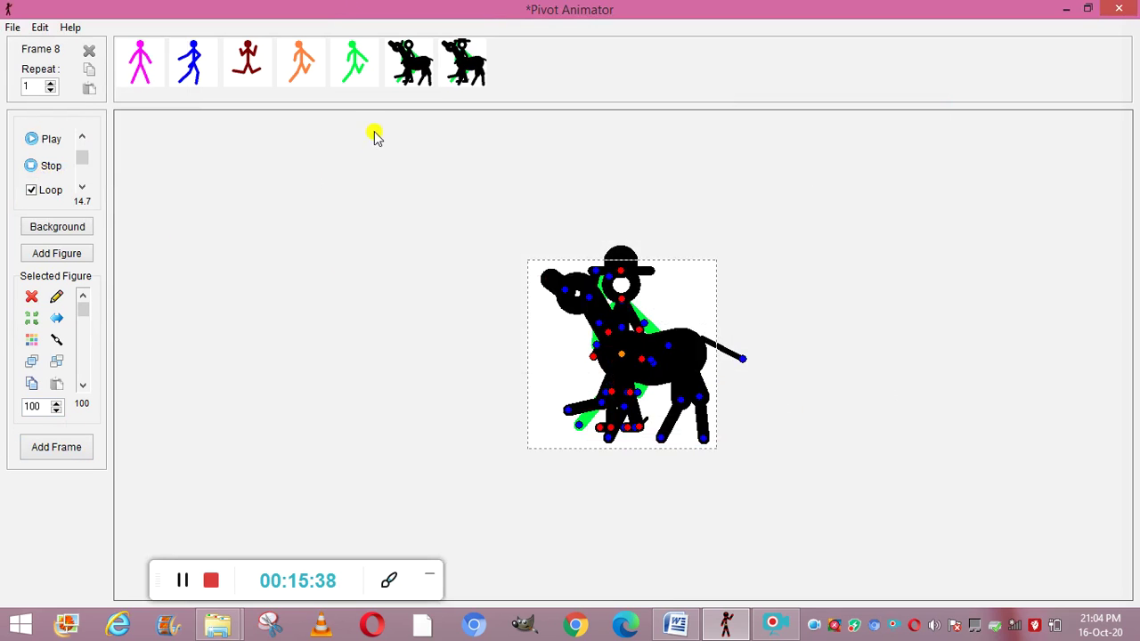
left_click(74, 442)
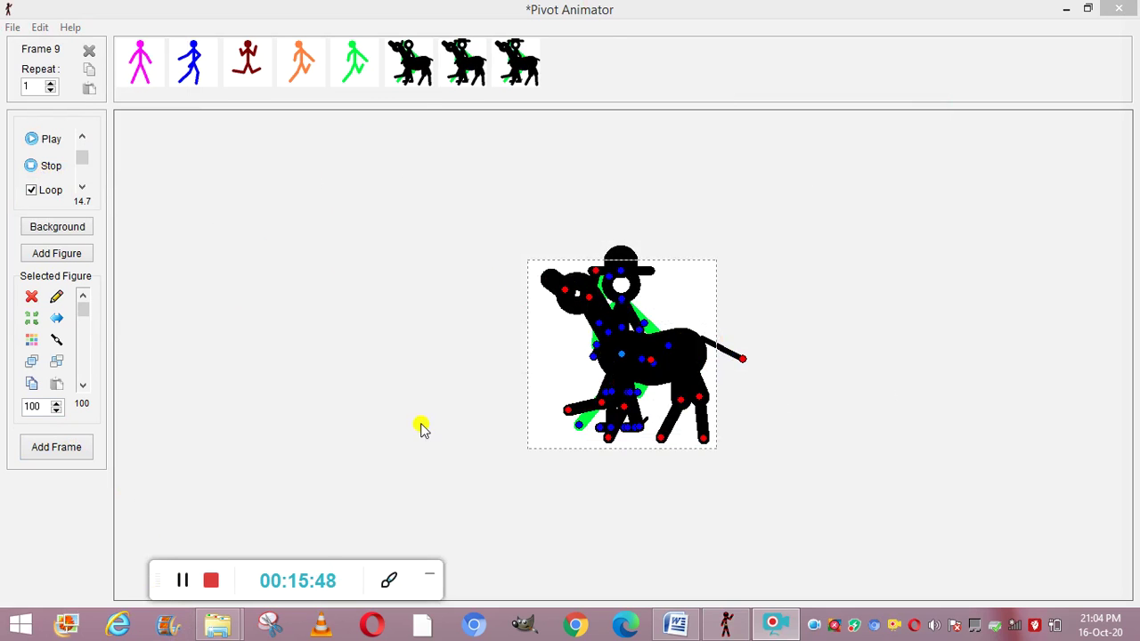
- Delete frames 8 and 7, the last two horse-and-cowboy frames, from the timeline
left_click(510, 75)
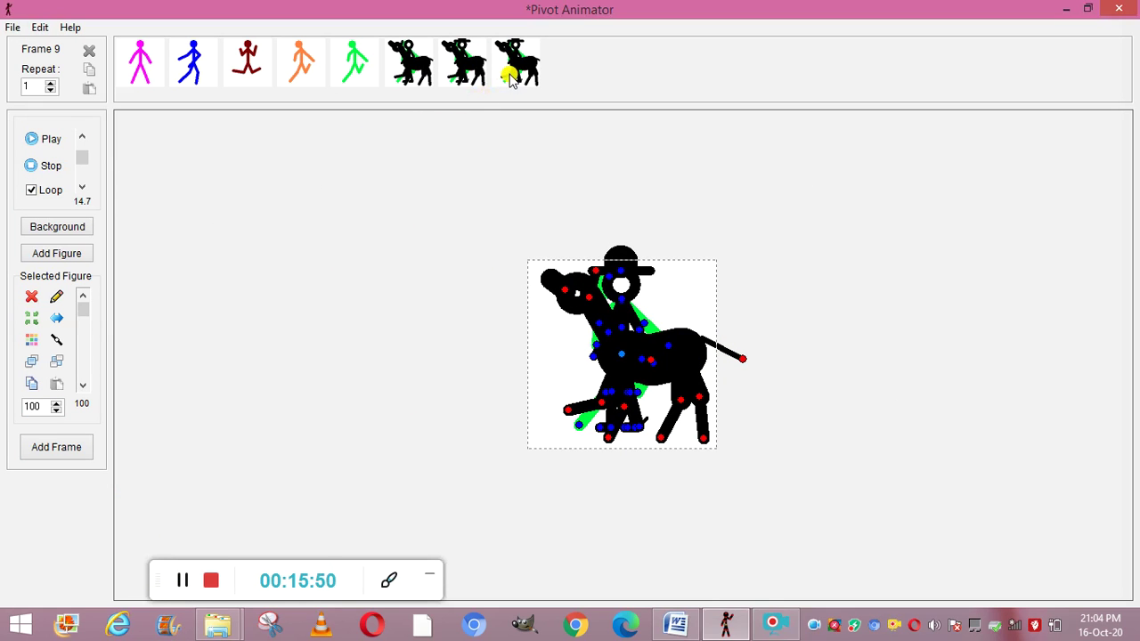
right_click(511, 78)
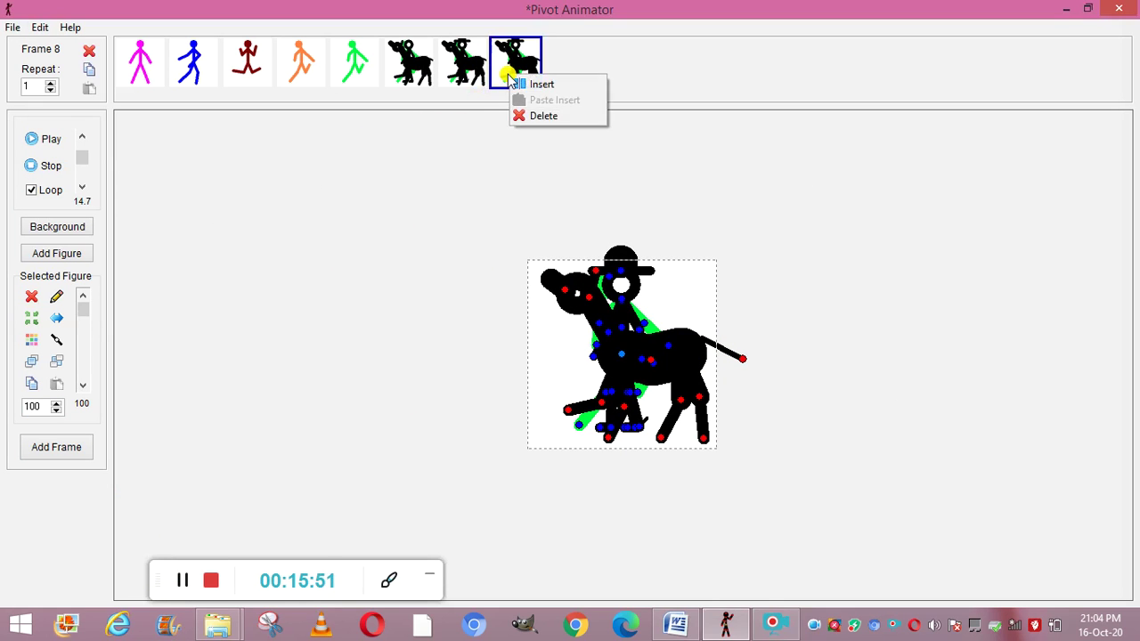
left_click(535, 116)
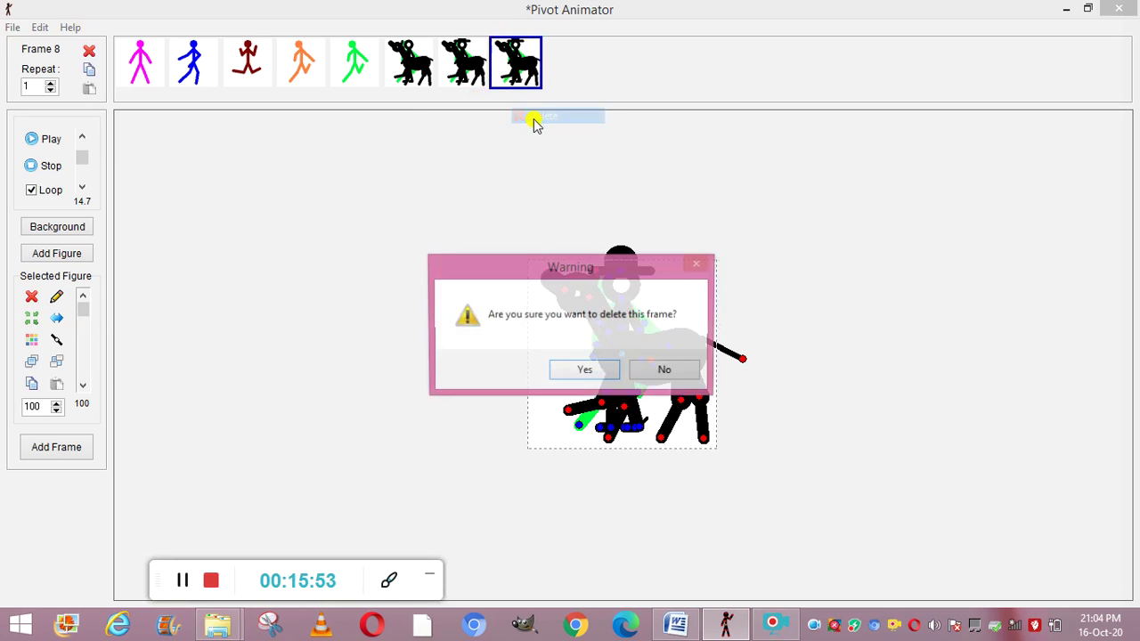
left_click(560, 367)
right_click(443, 64)
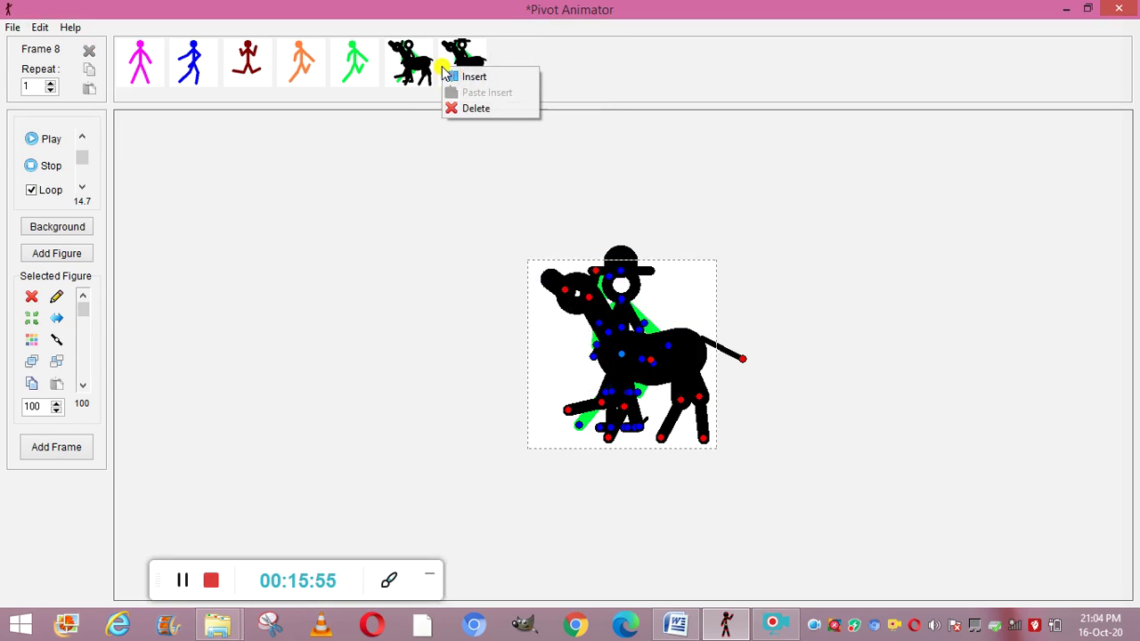
left_click(462, 109)
left_click(557, 371)
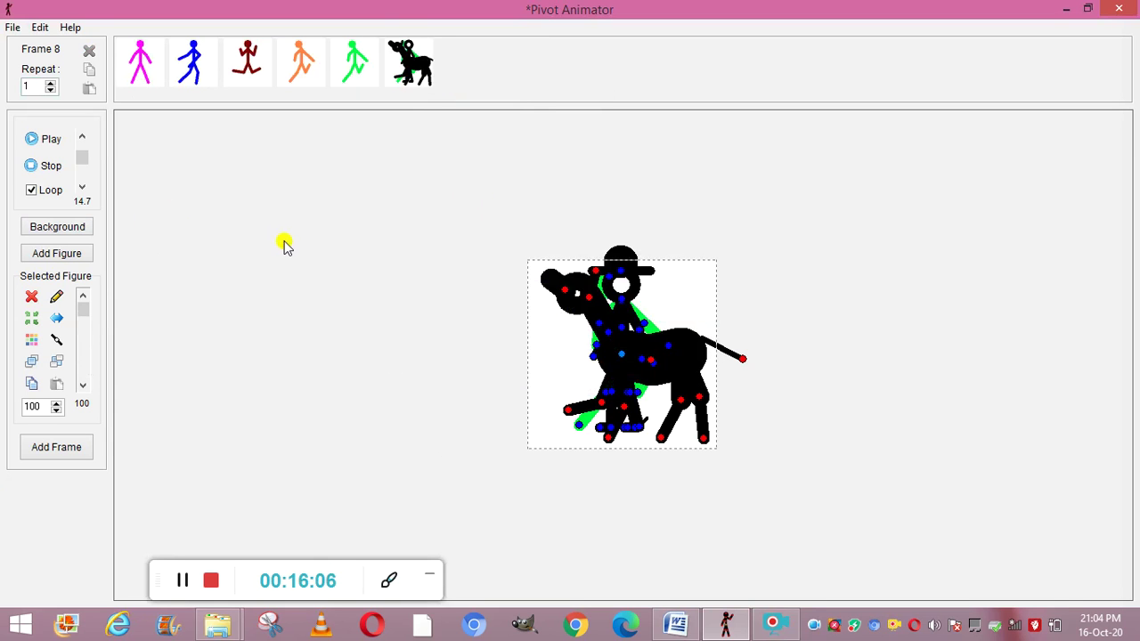
- Play the animation to check the remaining six frames
left_click(40, 144)
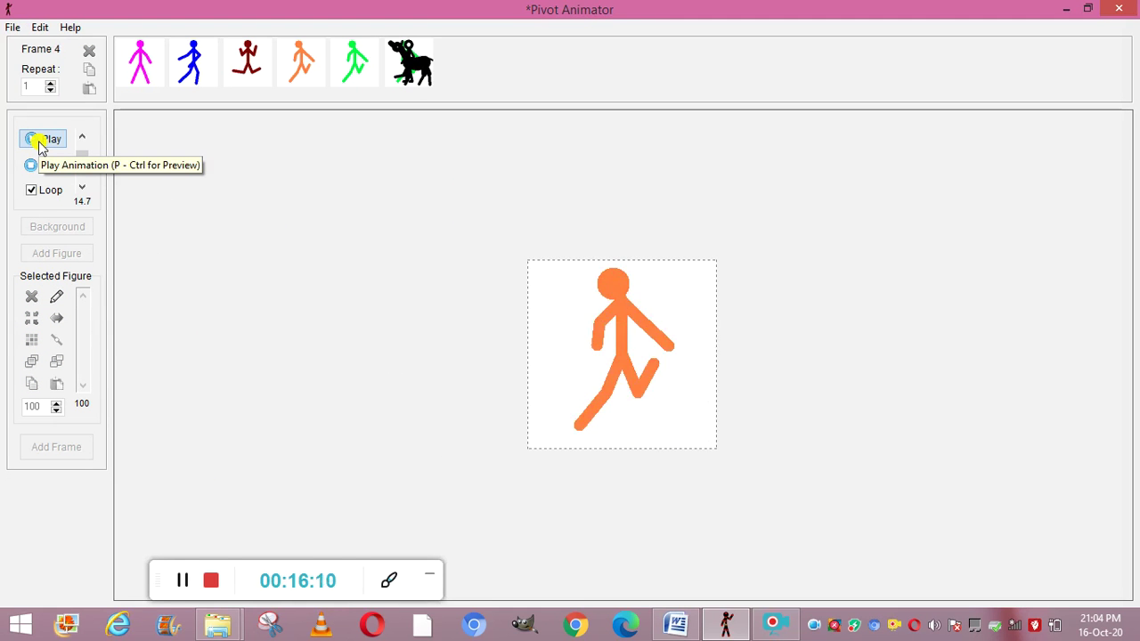